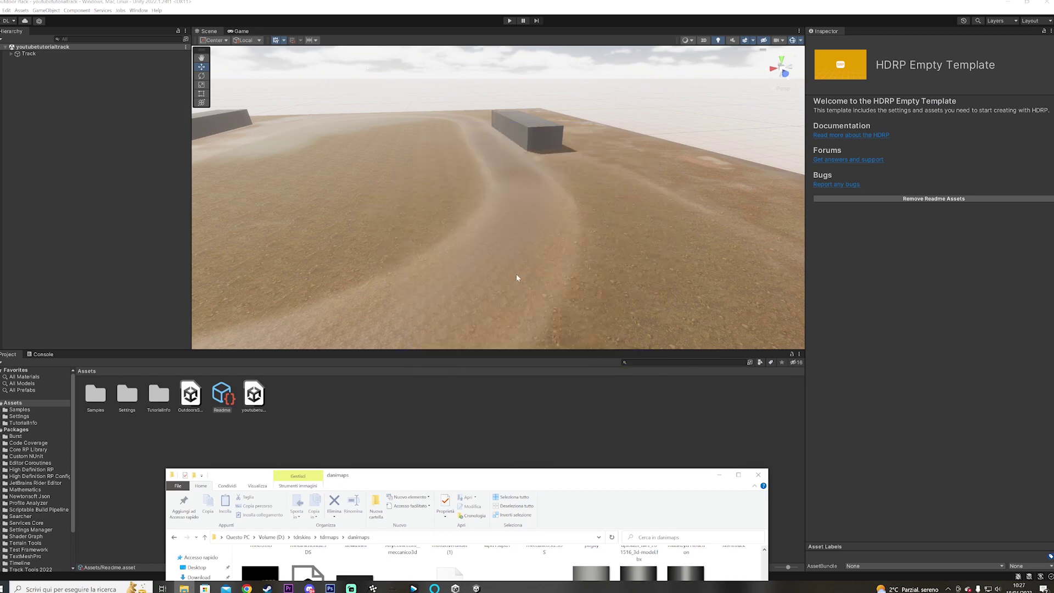
Step: Return to Unity and fly the Scene view around the sunken oval track and its barriers
{"action": "left_click", "coordinate": [491, 262]}
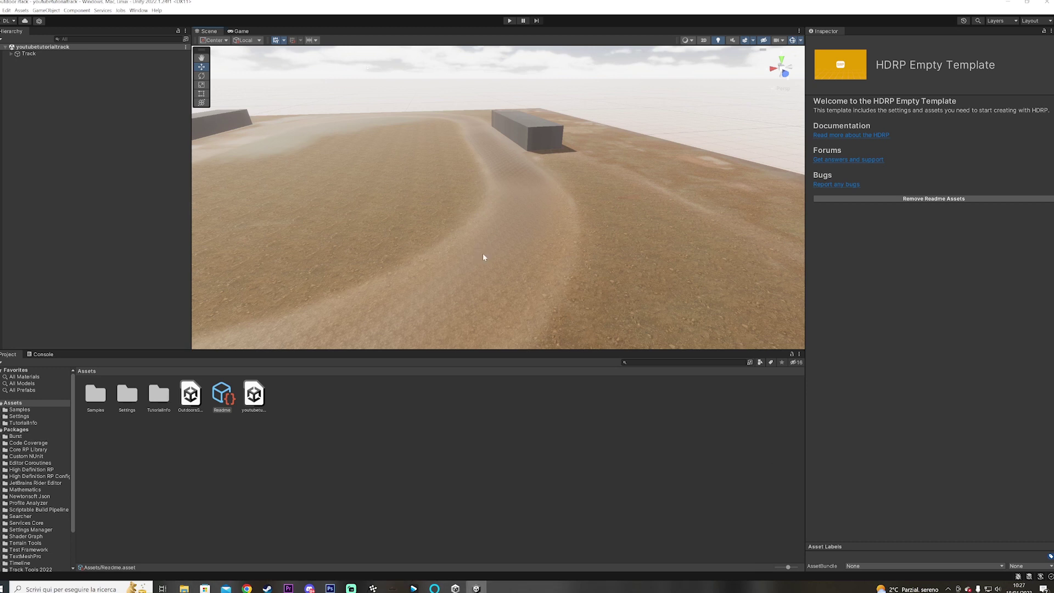
{"action": "left_click", "coordinate": [471, 252]}
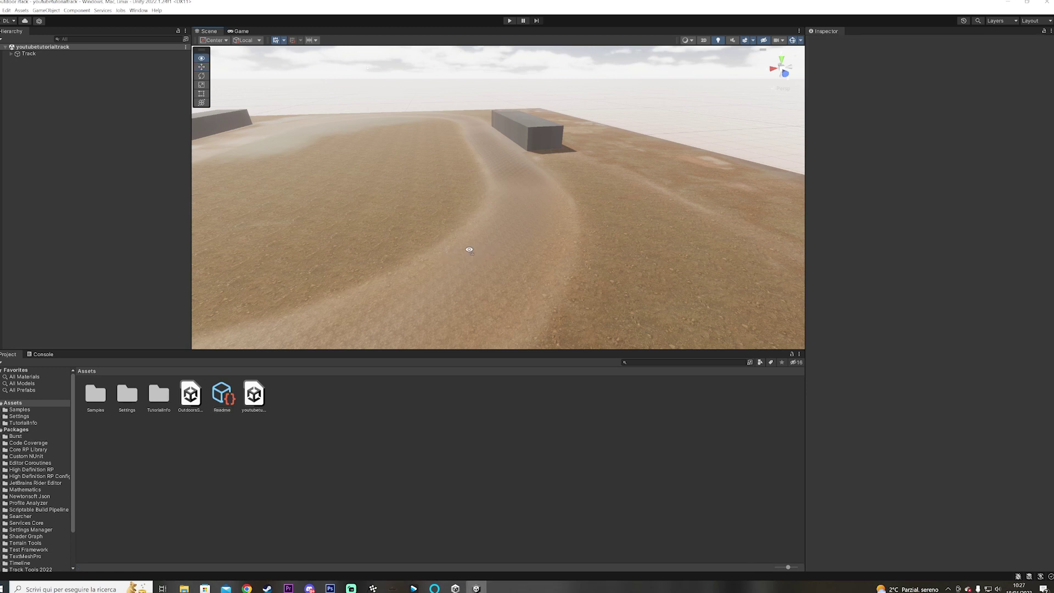
{"action": "right_click_drag", "start_coordinate": [470, 252], "coordinate": [579, 245]}
{"action": "key", "text": "w"}
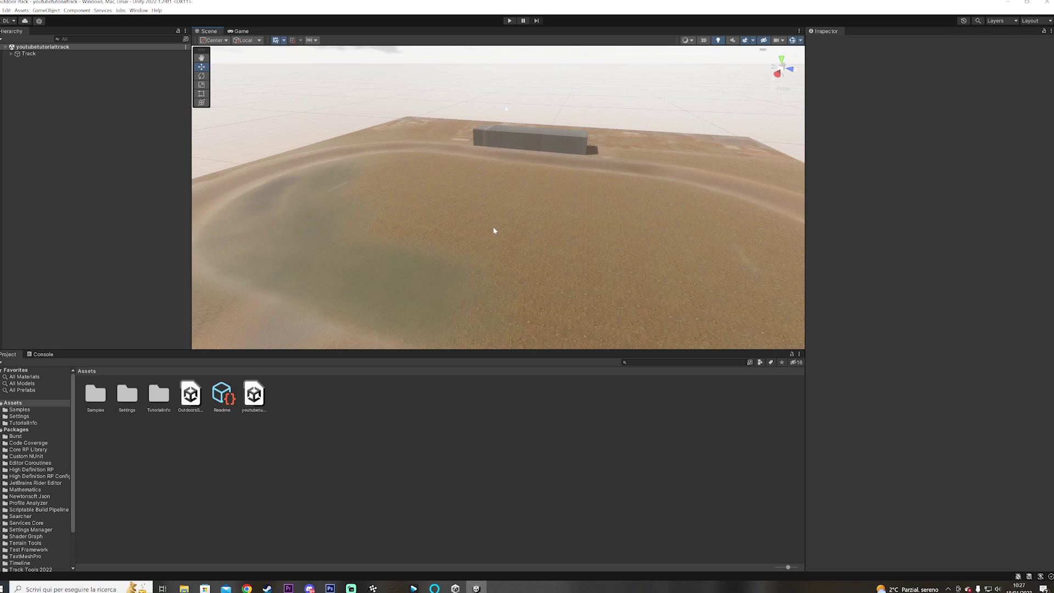
{"action": "right_click_drag", "start_coordinate": [521, 240], "coordinate": [388, 219]}
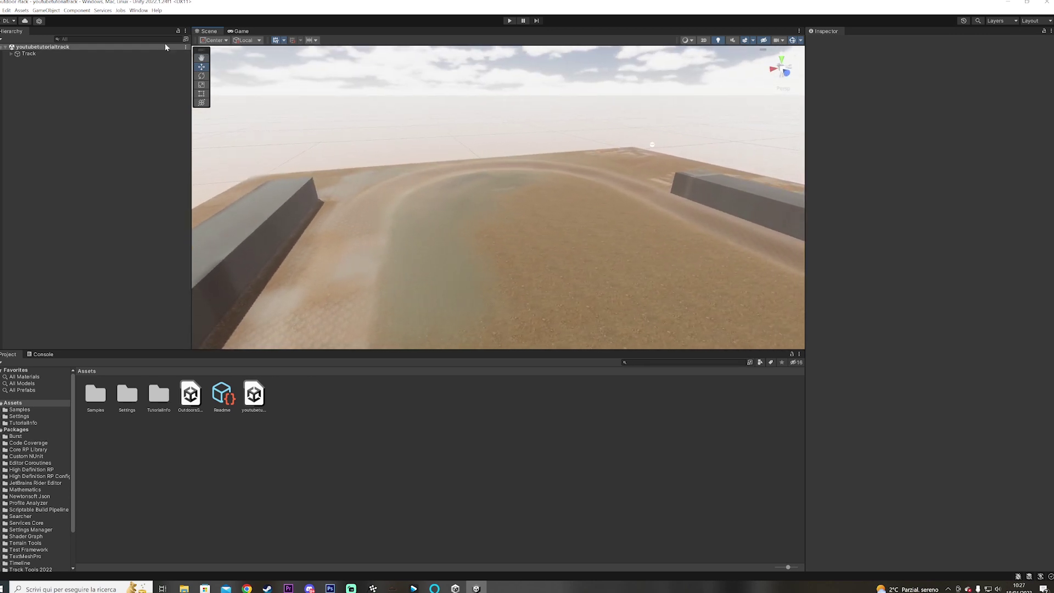
Step: Open Window > Terrain > Terrain Toolbox and enable Import Heightmap with its settings expanded
{"action": "left_click", "coordinate": [138, 10]}
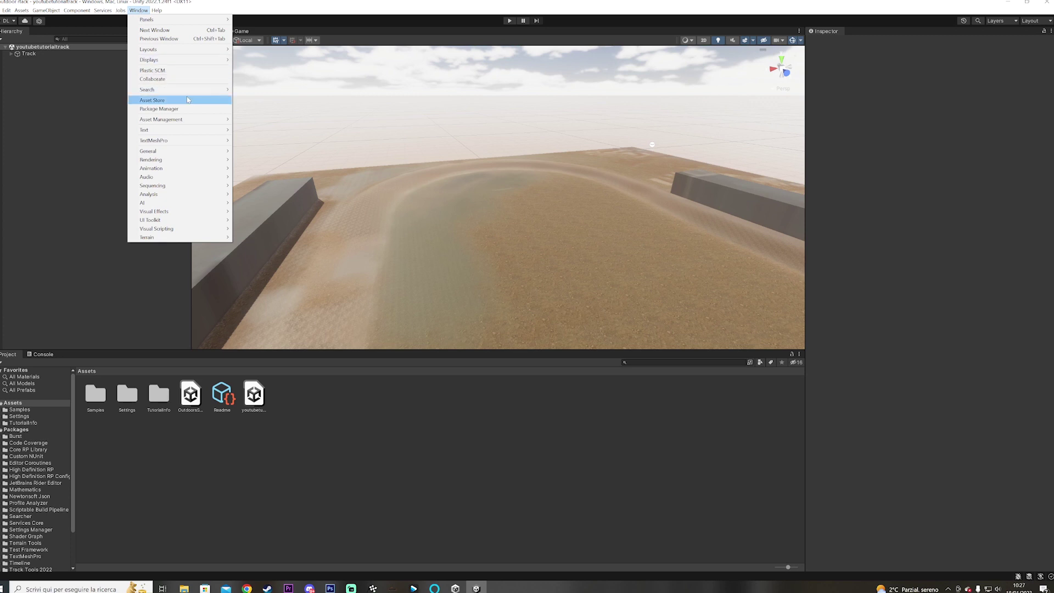
{"action": "mouse_move", "coordinate": [175, 237]}
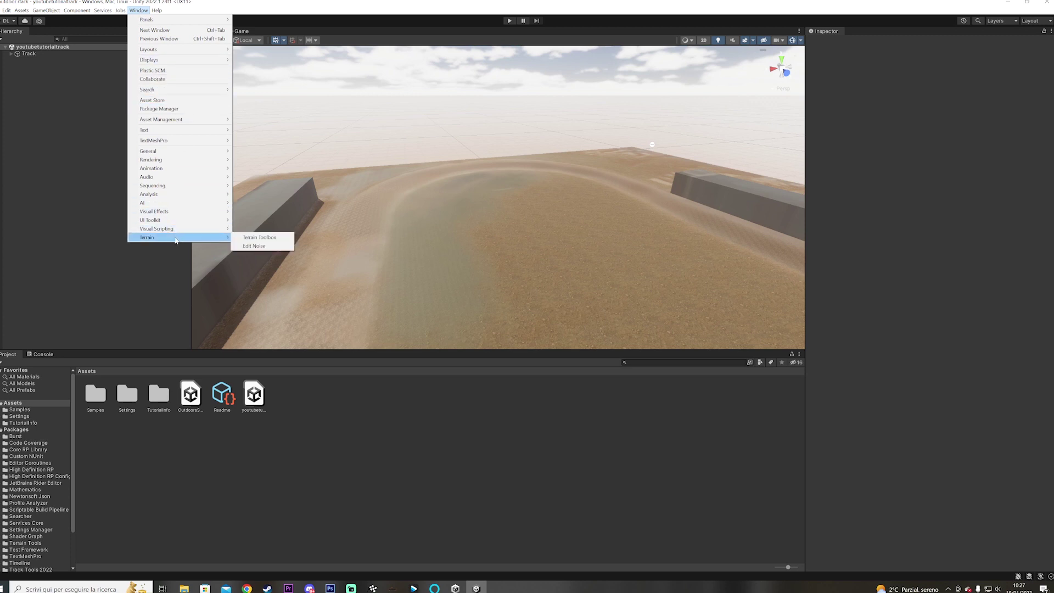
{"action": "left_click", "coordinate": [246, 238]}
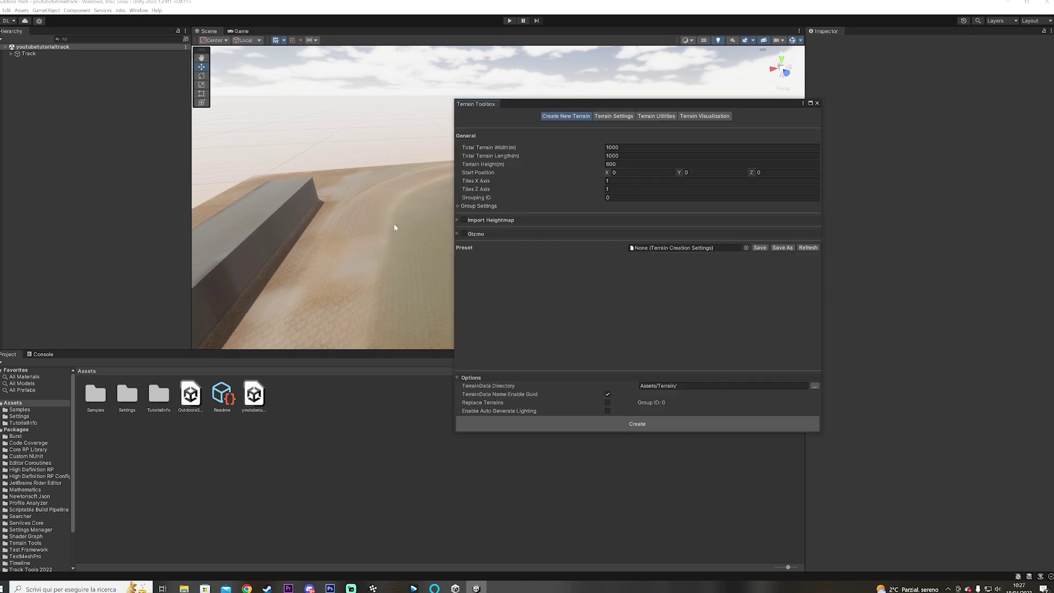
{"action": "left_click", "coordinate": [464, 220]}
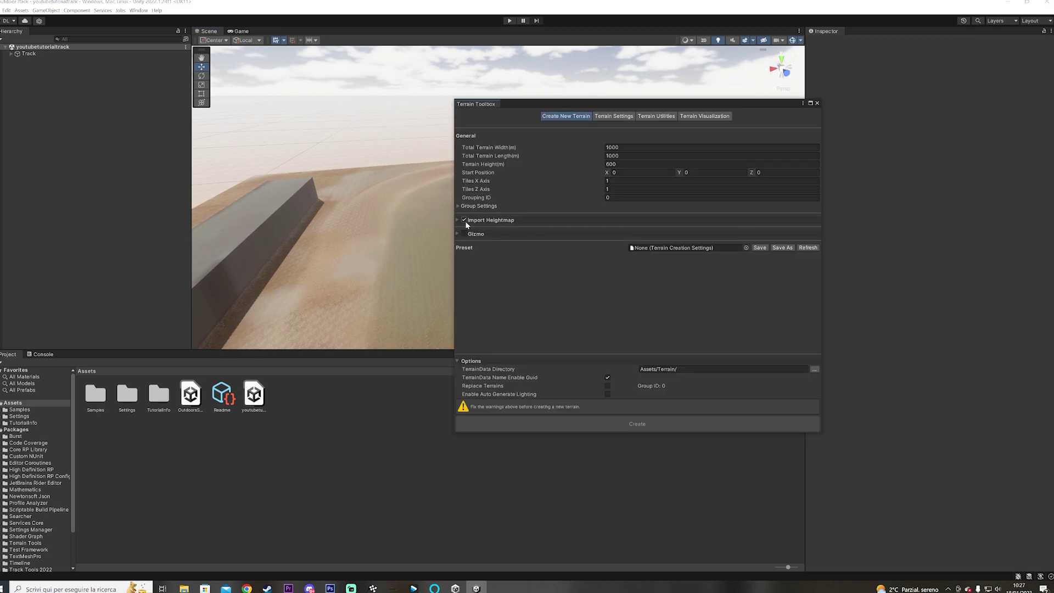
{"action": "left_click", "coordinate": [457, 220]}
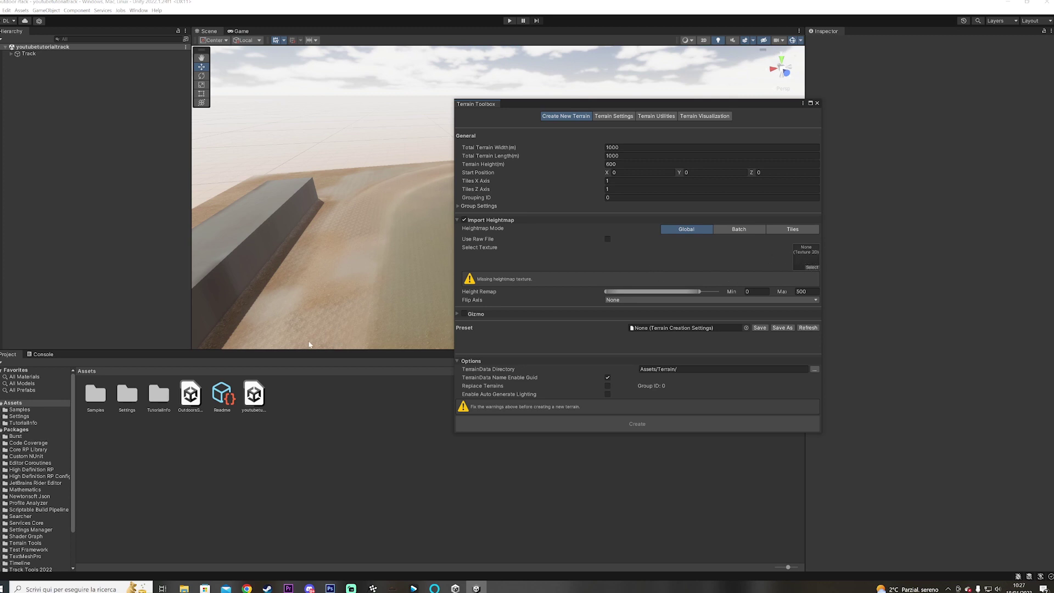
Step: Copy fastbump from the danimaps folder into Assets and assign it as the heightmap texture
{"action": "left_click", "coordinate": [294, 518]}
{"action": "left_click", "coordinate": [184, 588]}
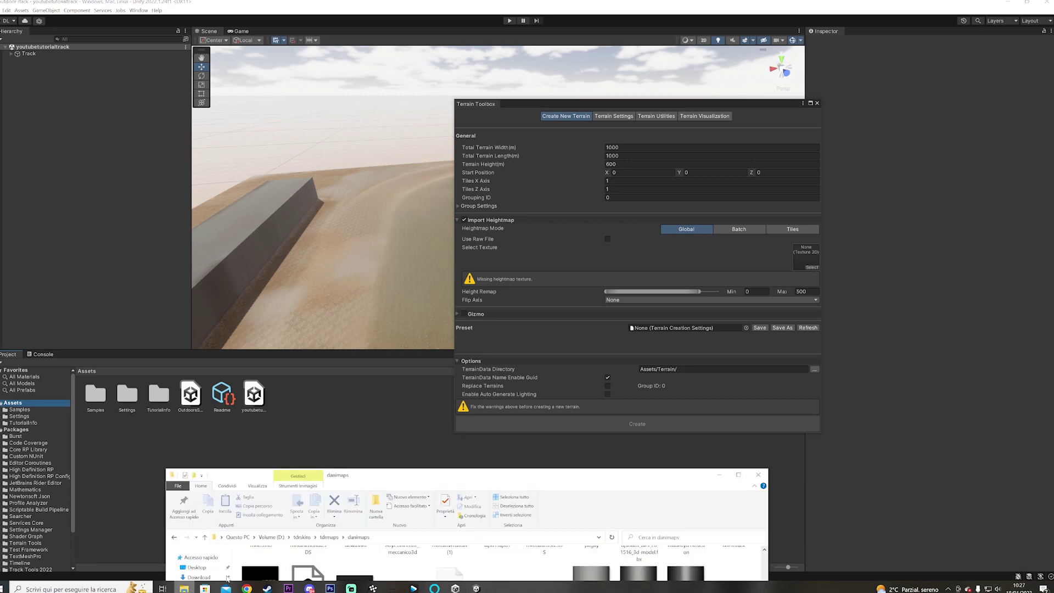
{"action": "left_click_drag", "start_coordinate": [493, 481], "coordinate": [574, 213]}
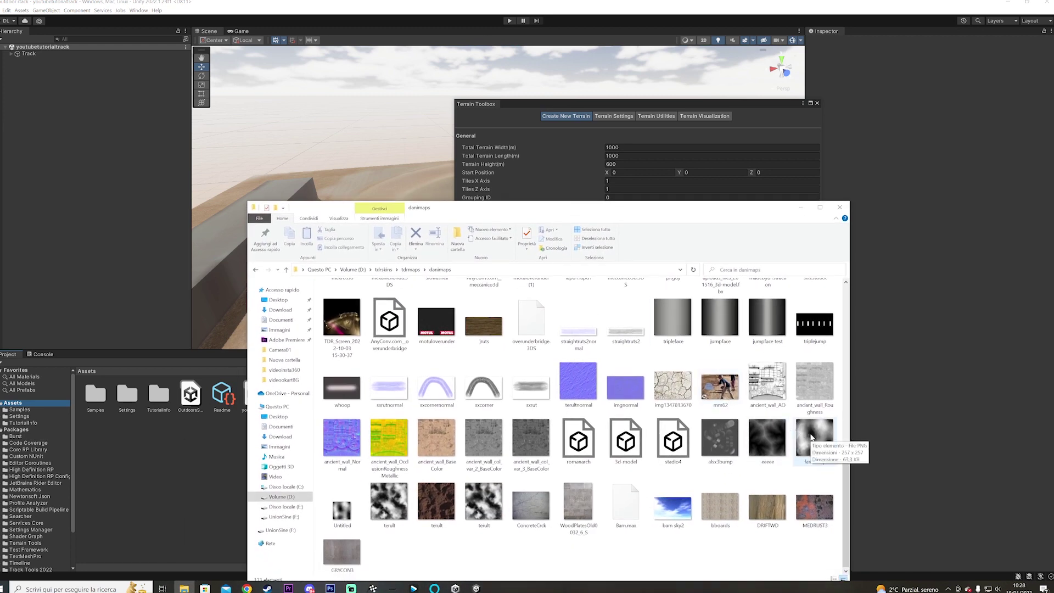
{"action": "left_click_drag", "start_coordinate": [814, 440], "coordinate": [198, 489]}
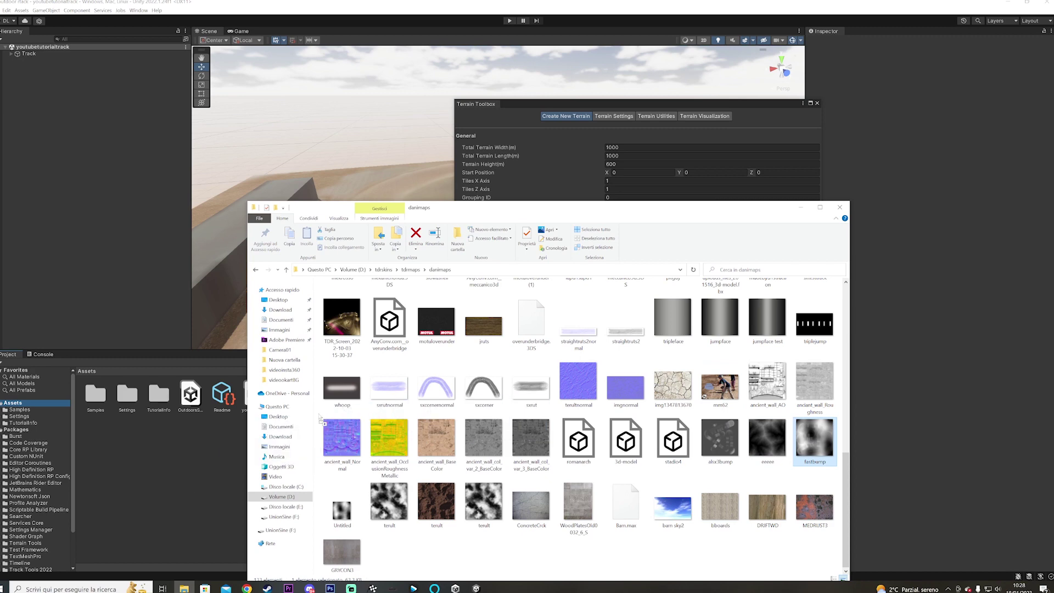
{"action": "left_click", "coordinate": [805, 208]}
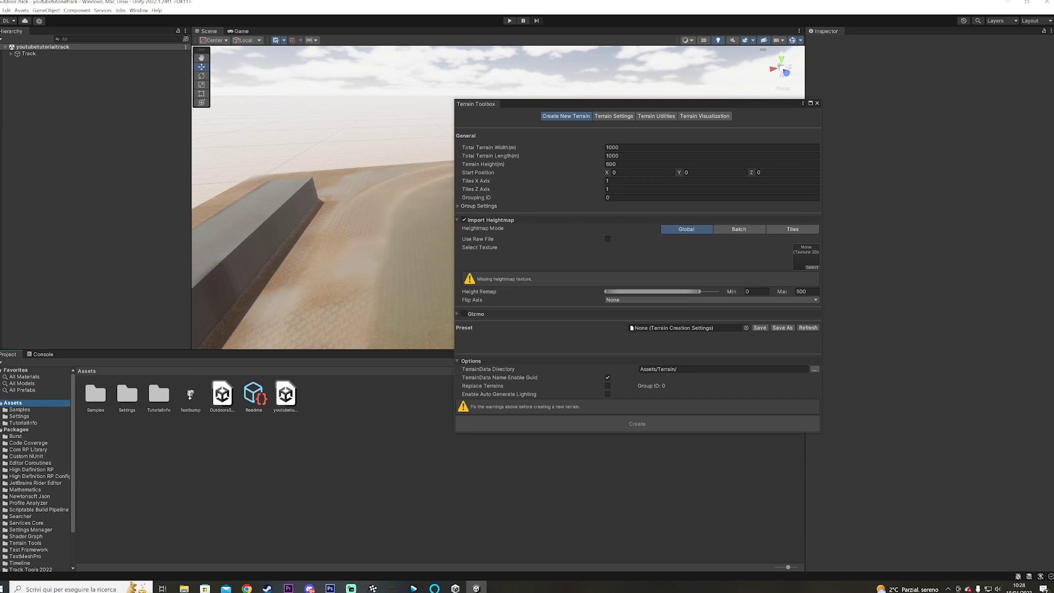
{"action": "left_click_drag", "start_coordinate": [190, 395], "coordinate": [801, 260]}
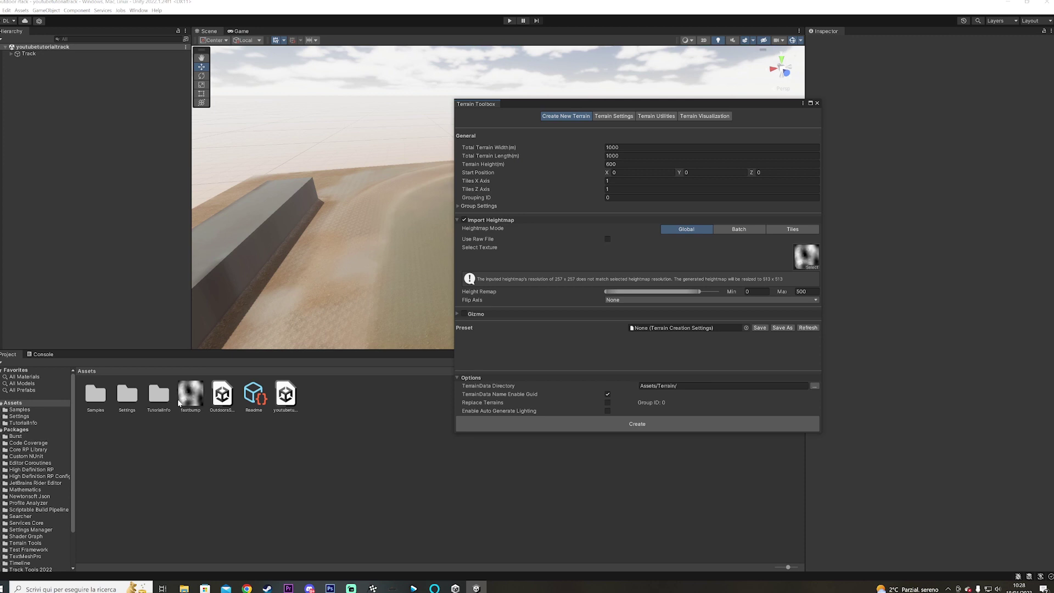
{"action": "left_click", "coordinate": [184, 588]}
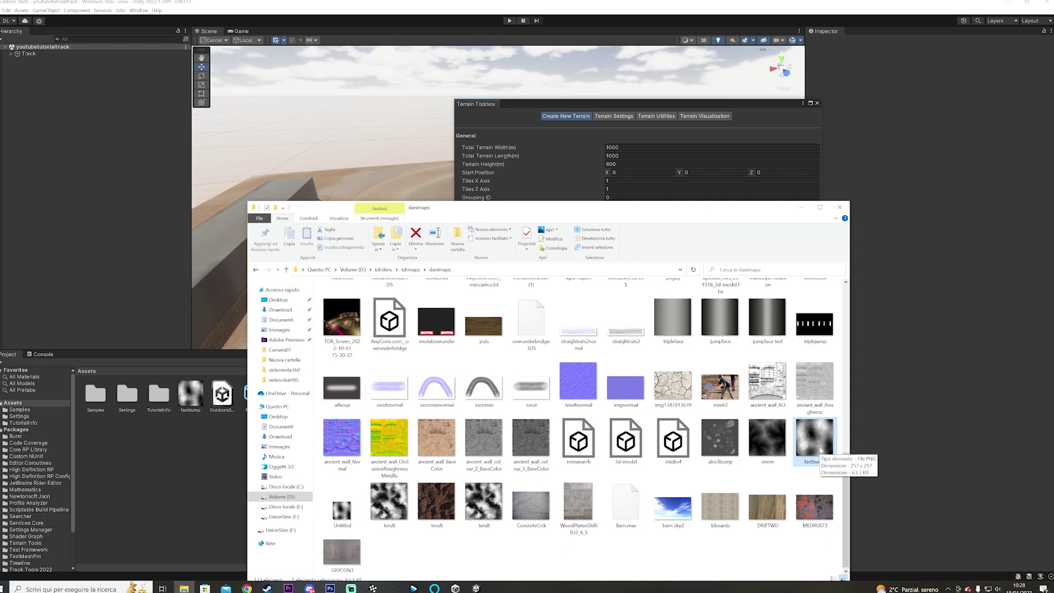
Step: Set Total Terrain Width and Length to 257 and Terrain Height to 40
{"action": "left_click", "coordinate": [801, 207]}
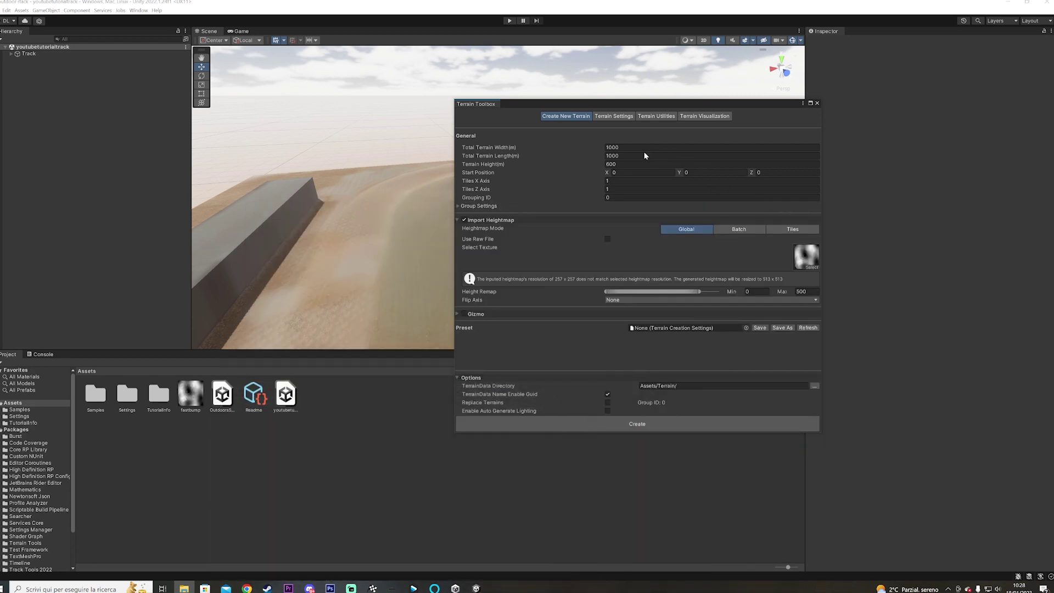
{"action": "left_click", "coordinate": [607, 147]}
{"action": "type", "text": "2"}
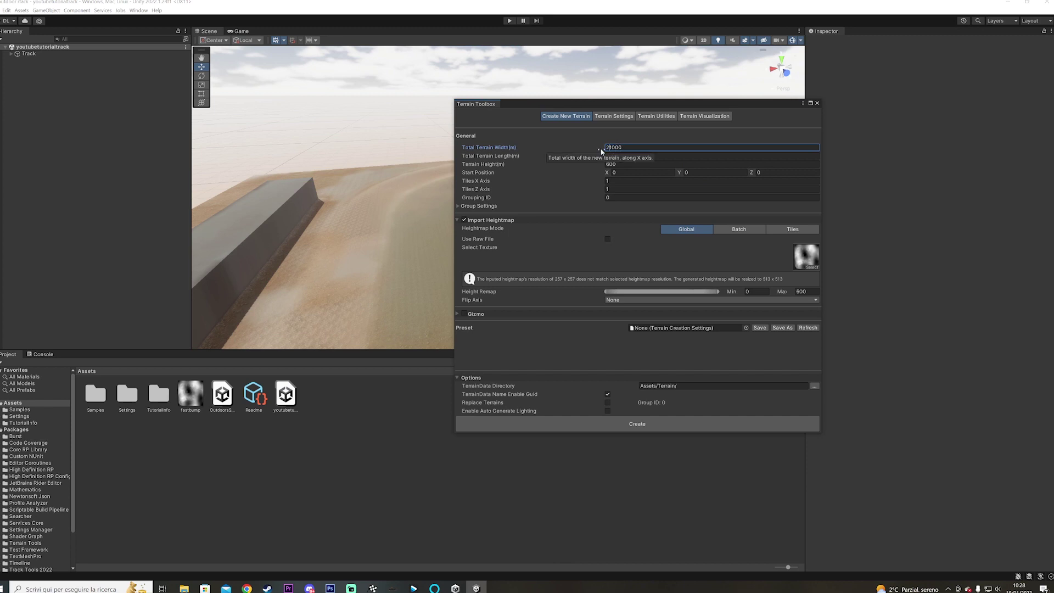
{"action": "type", "text": "57"}
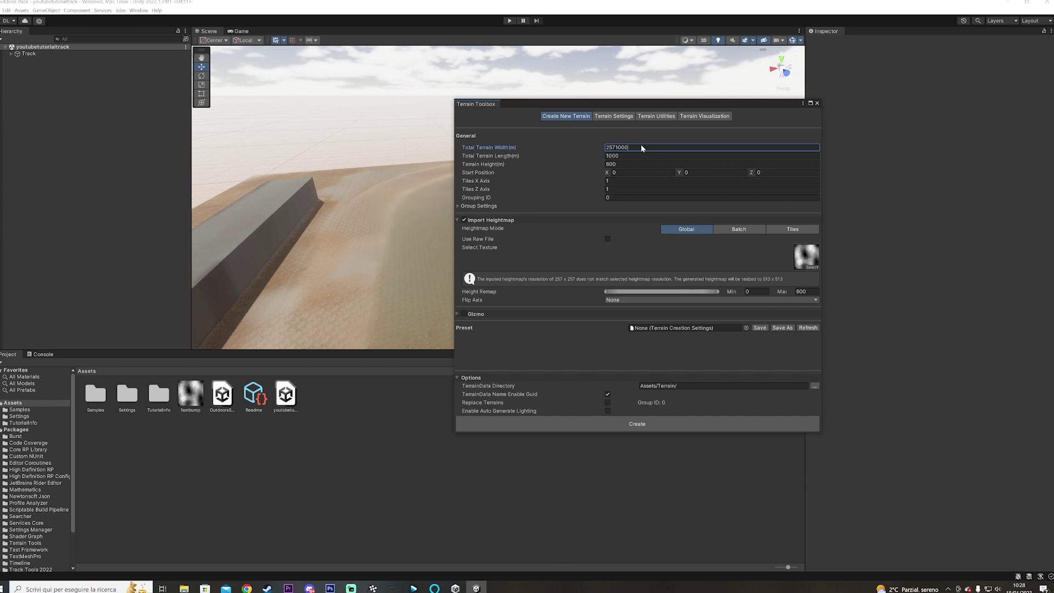
{"action": "key", "text": "Tab"}
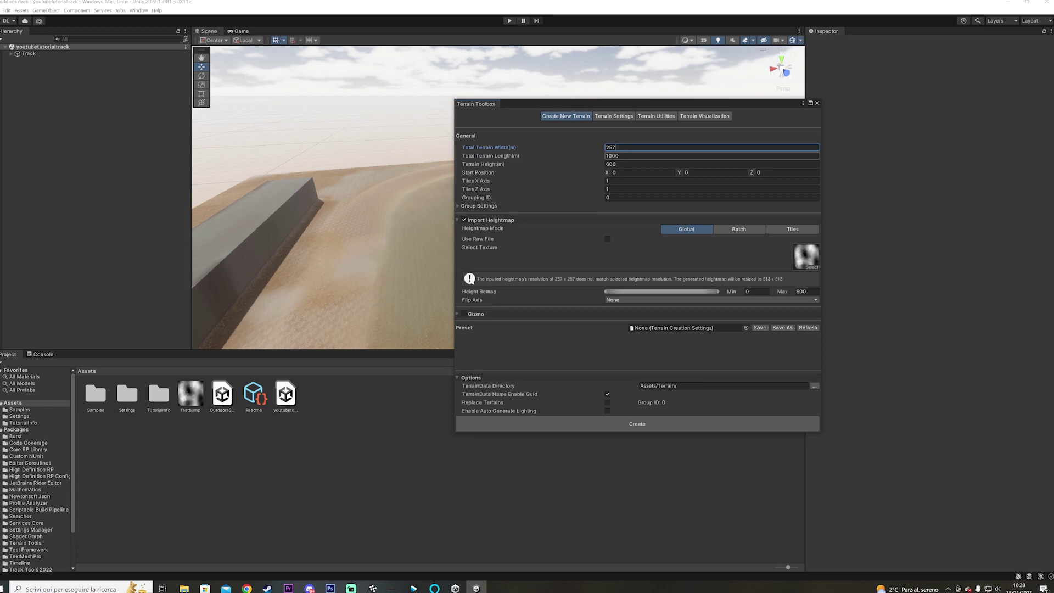
{"action": "type", "text": "25"}
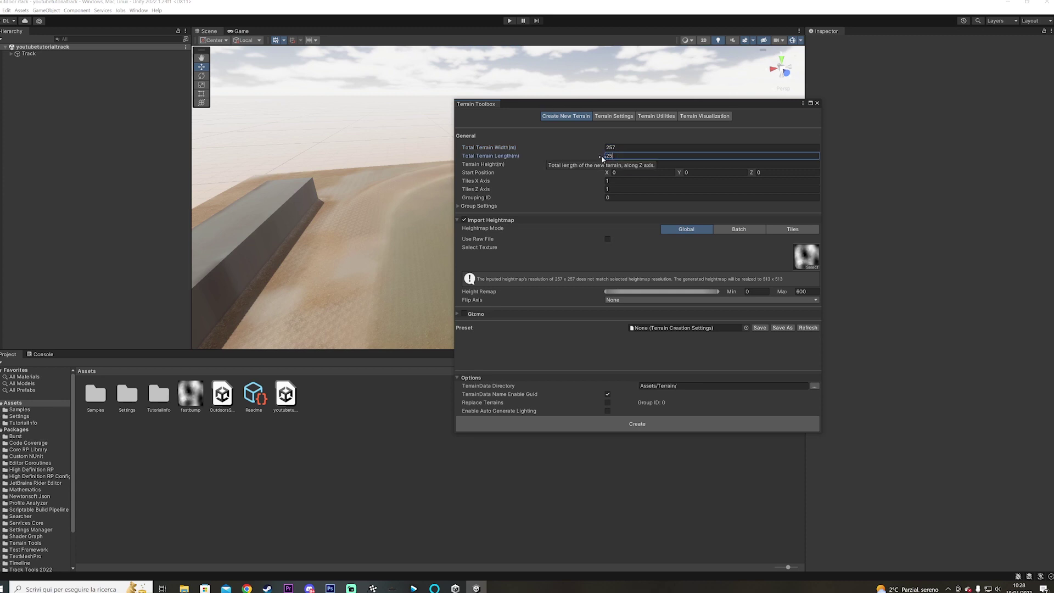
{"action": "type", "text": "7"}
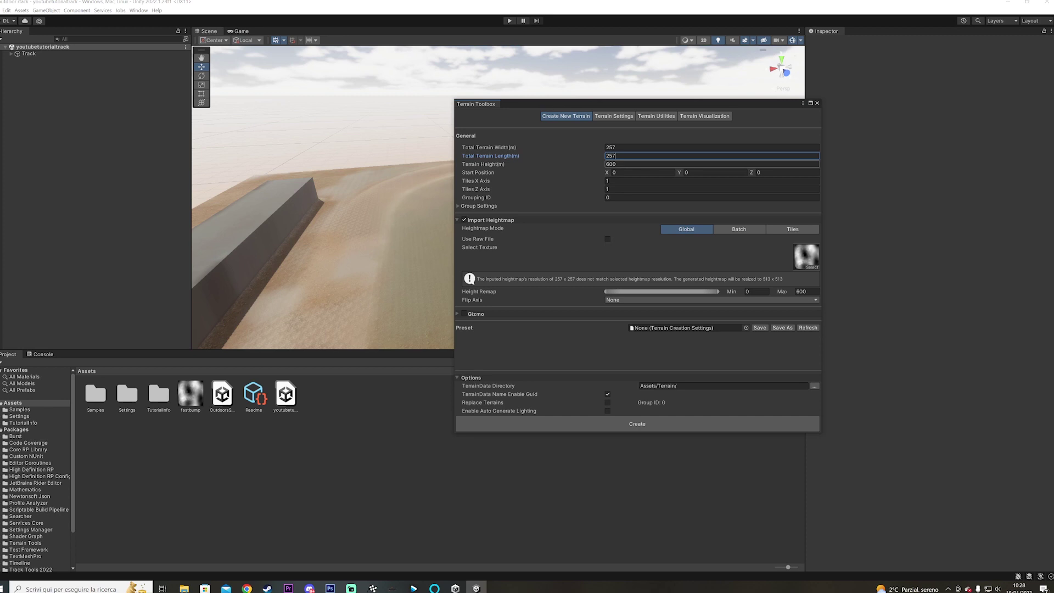
{"action": "left_click", "coordinate": [604, 164]}
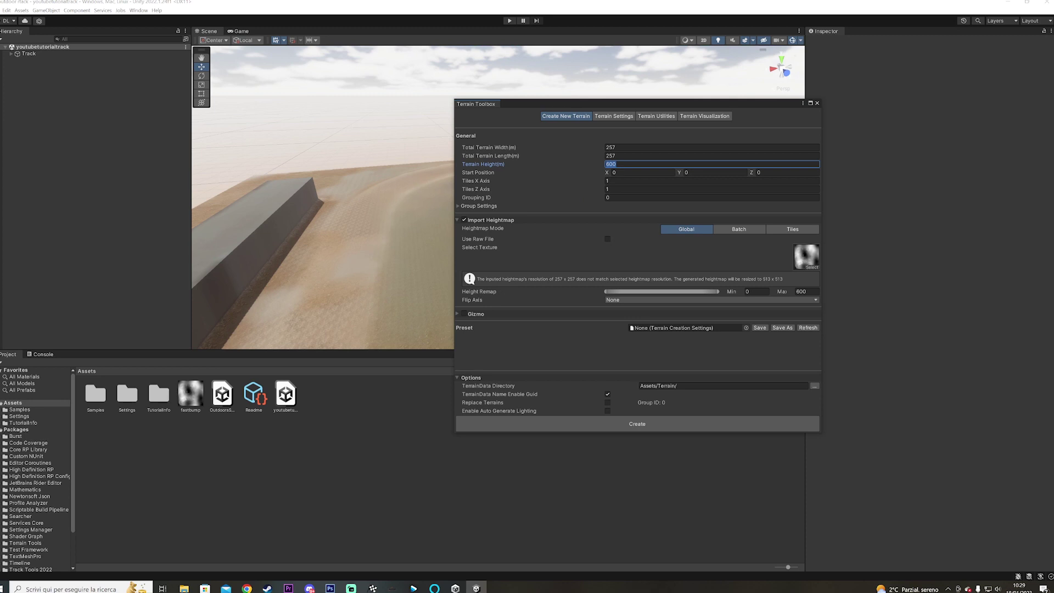
{"action": "type", "text": "40"}
Step: Create the heightmap terrain group, close the Terrain Toolbox and fly toward the new terrain
{"action": "left_click", "coordinate": [667, 424]}
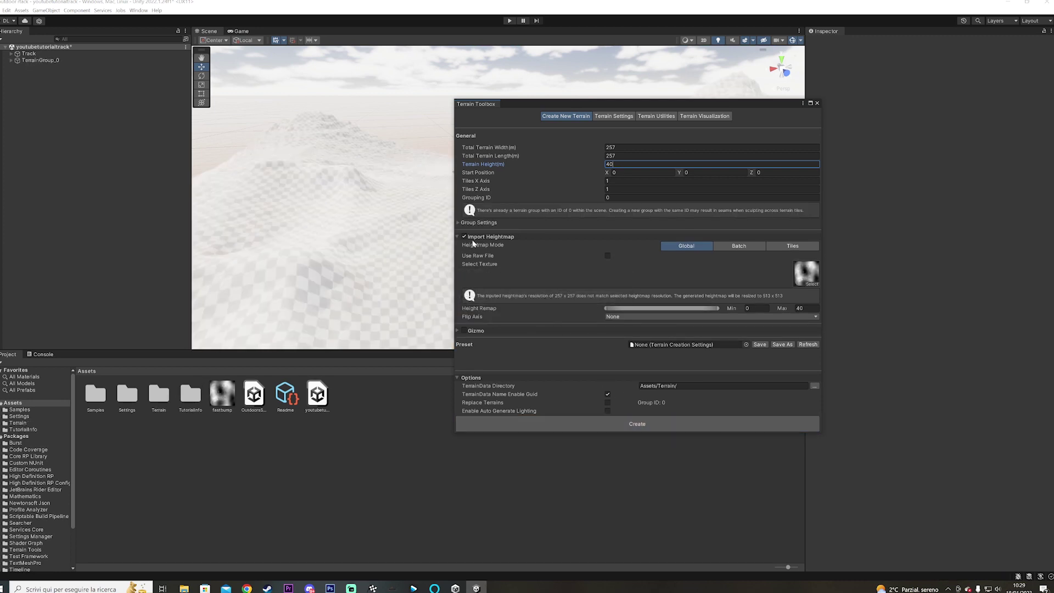
{"action": "left_click", "coordinate": [817, 102]}
{"action": "right_click_drag", "start_coordinate": [521, 212], "coordinate": [449, 201]}
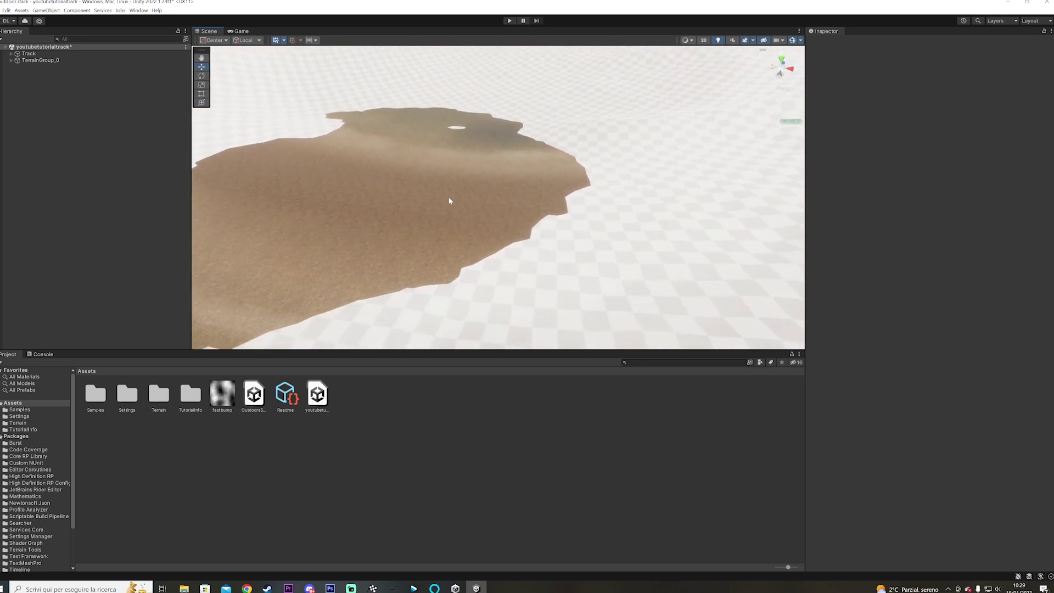
Step: Save the terrain's Paint Texture layers as a New Layer Palette
{"action": "left_click", "coordinate": [379, 203]}
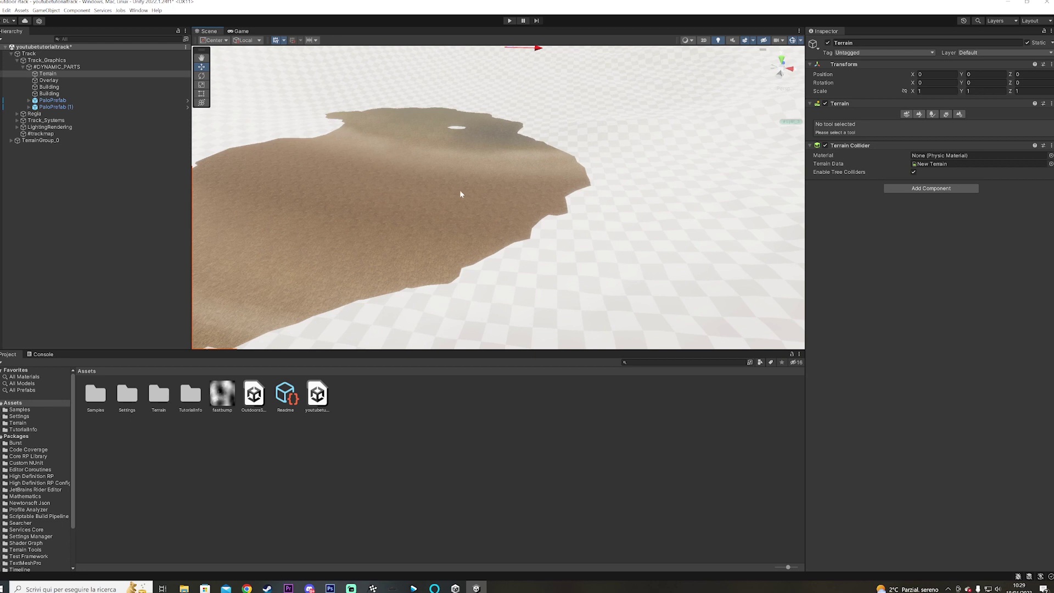
{"action": "left_click", "coordinate": [920, 114]}
{"action": "left_click", "coordinate": [920, 114]}
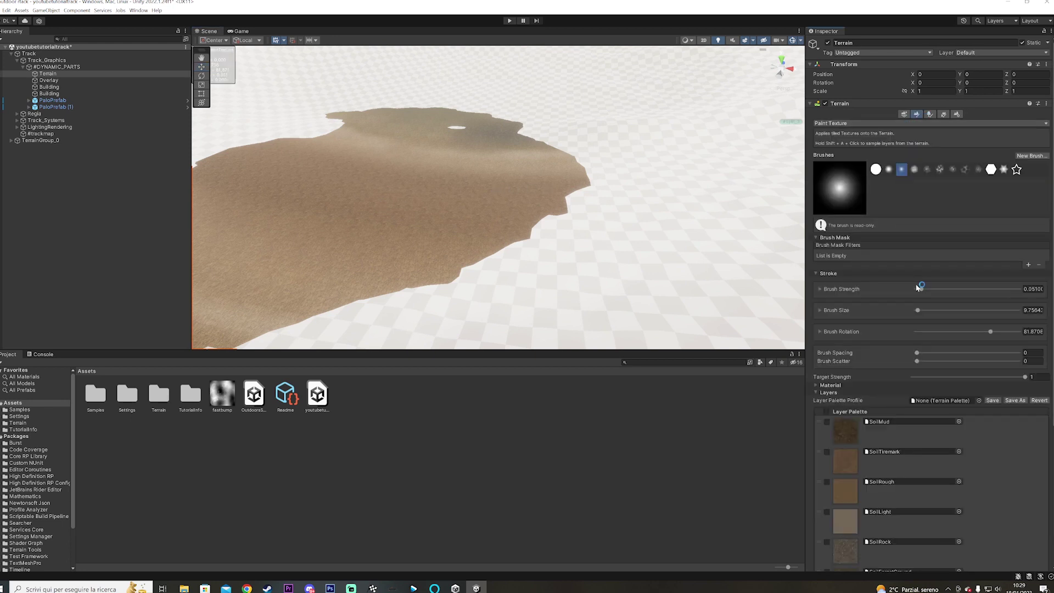
{"action": "left_click", "coordinate": [1016, 401]}
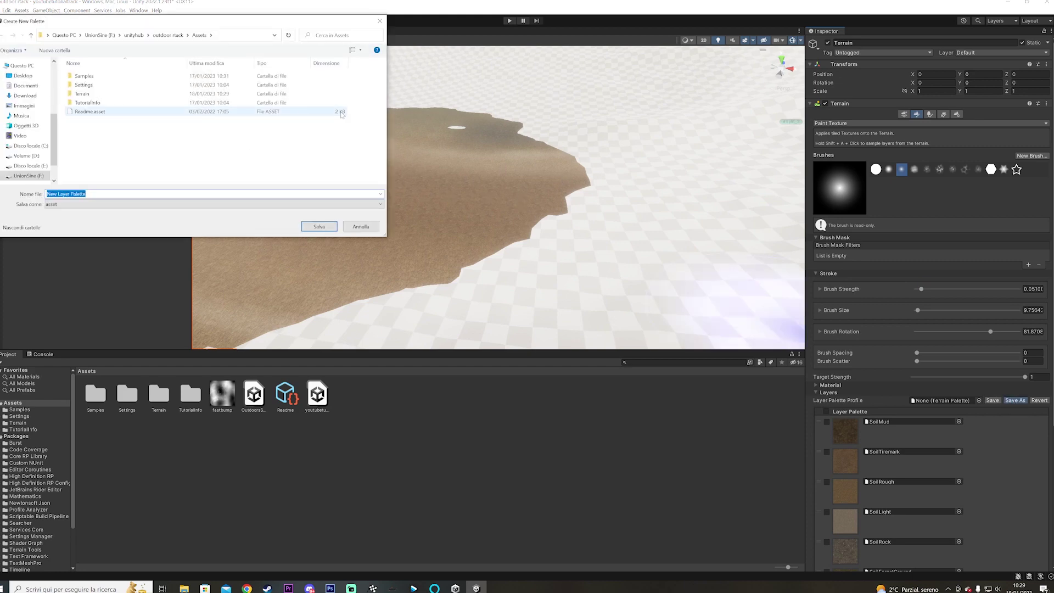
{"action": "left_click", "coordinate": [318, 230]}
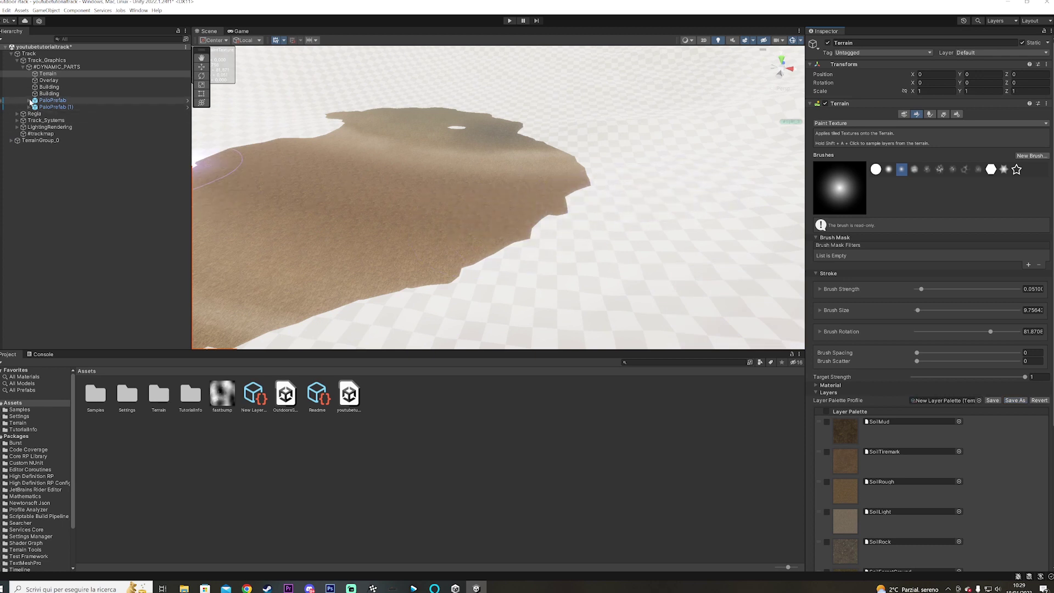
Step: Load the New Layer Palette onto Terrain_0_0, then select the original Terrain object
{"action": "left_click", "coordinate": [13, 141]}
{"action": "left_click", "coordinate": [33, 147]}
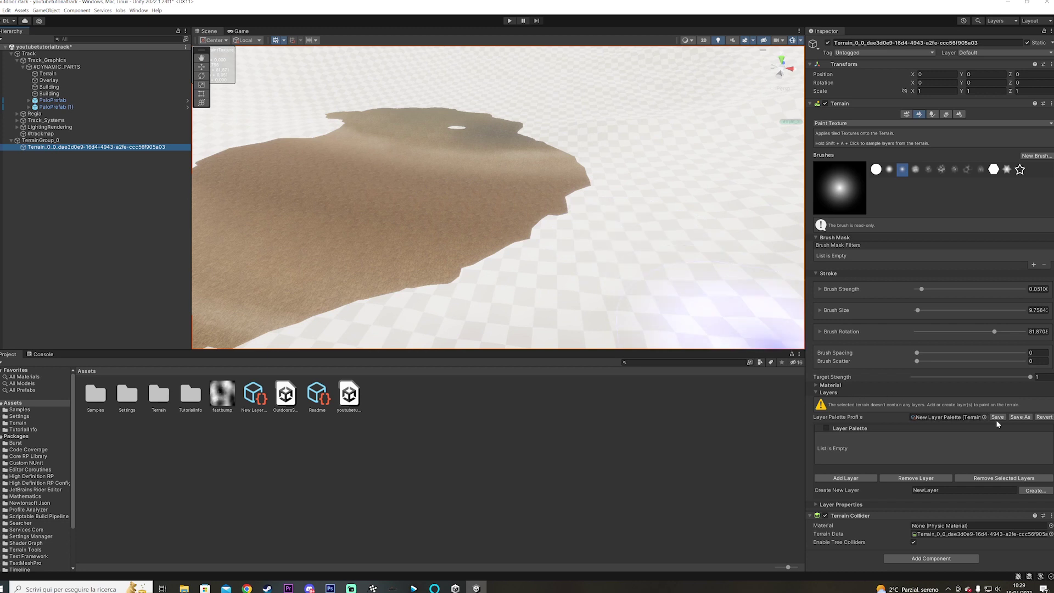
{"action": "left_click", "coordinate": [984, 417]}
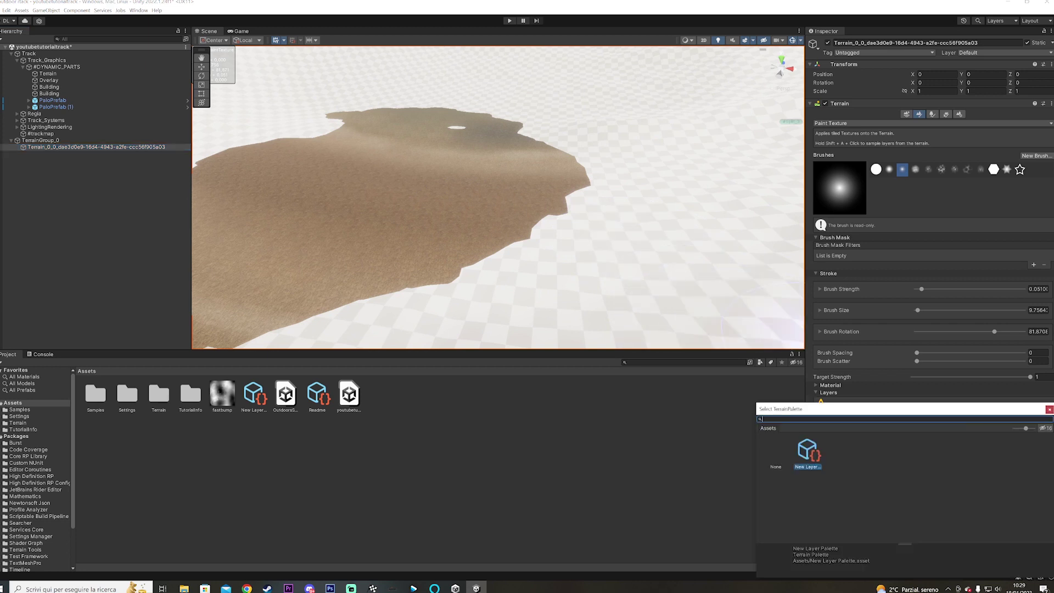
{"action": "double_click", "coordinate": [813, 455]}
{"action": "left_click", "coordinate": [547, 305]}
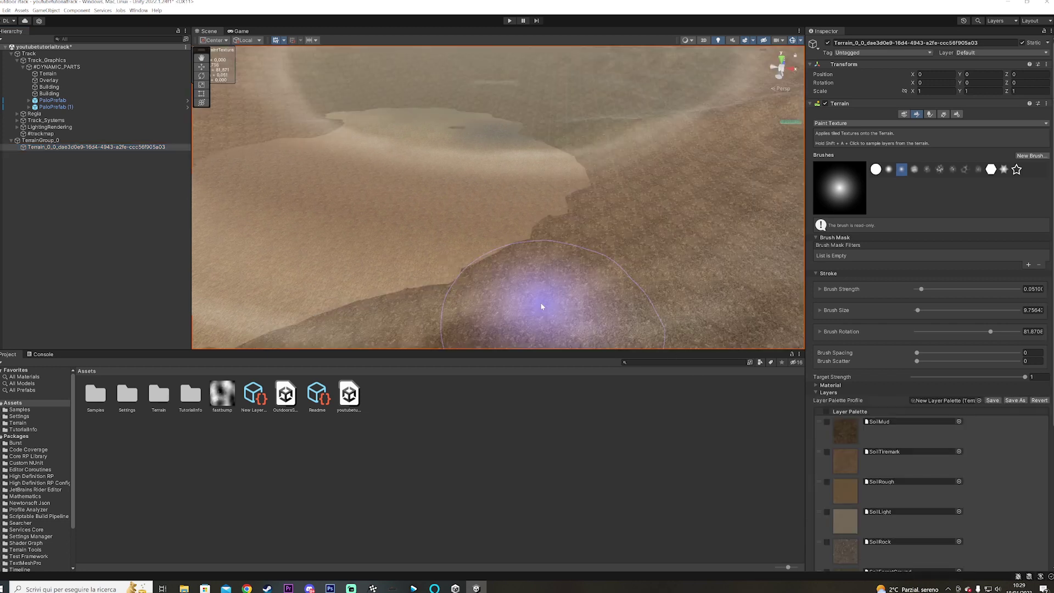
{"action": "mouse_move", "coordinate": [537, 278]}
{"action": "right_mouse_down"}
{"action": "mouse_move", "coordinate": [634, 203]}
{"action": "mouse_move", "coordinate": [617, 229]}
{"action": "mouse_move", "coordinate": [548, 224]}
{"action": "right_mouse_up"}
{"action": "key", "text": "s"}
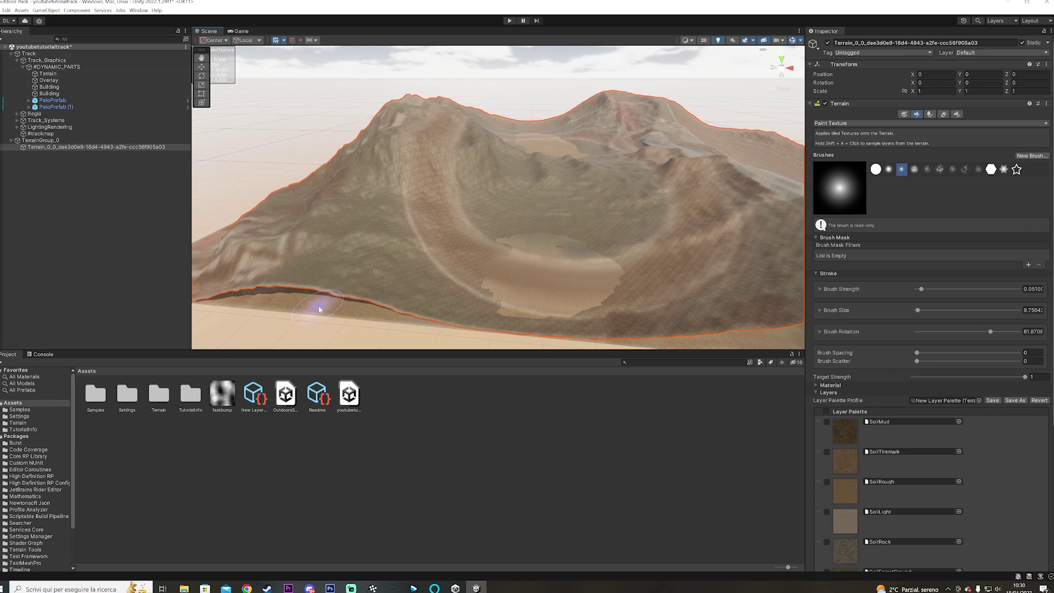
{"action": "left_click", "coordinate": [62, 75]}
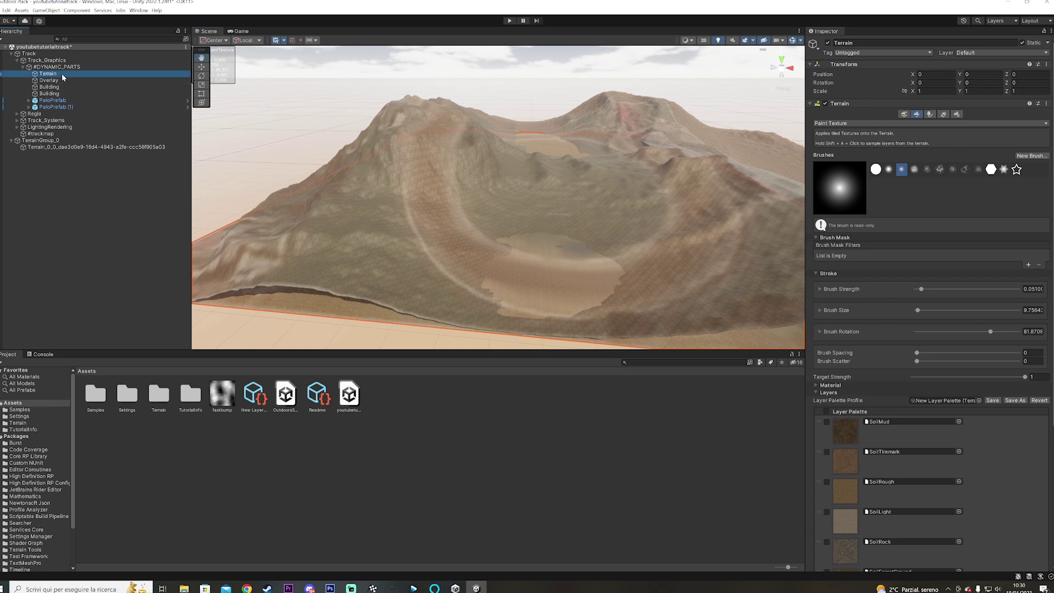
Step: Delete the original Terrain from the Hierarchy and view the remaining hills
{"action": "right_click", "coordinate": [63, 77]}
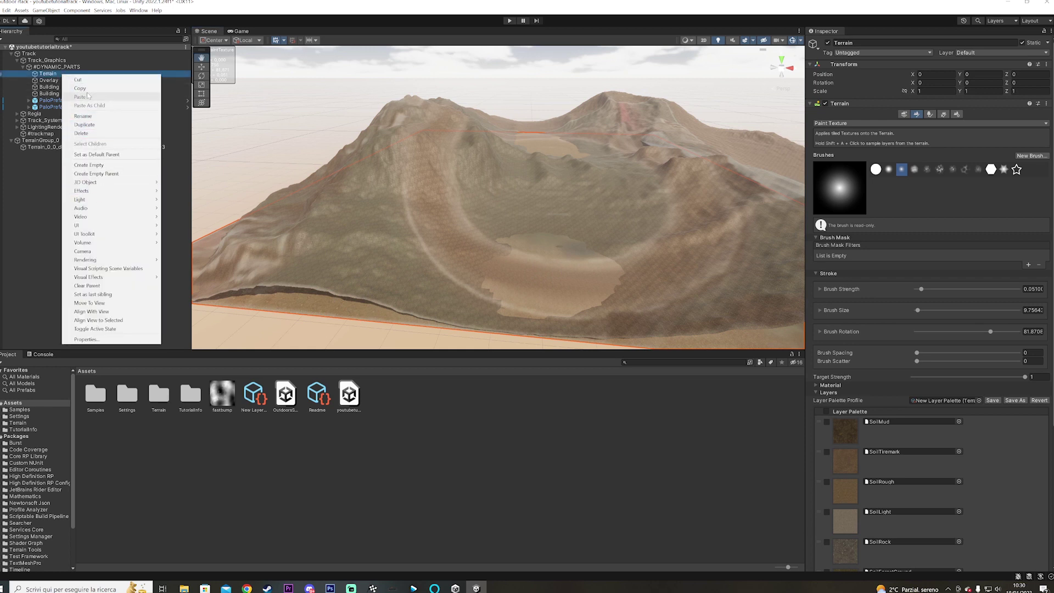
{"action": "left_click", "coordinate": [82, 133]}
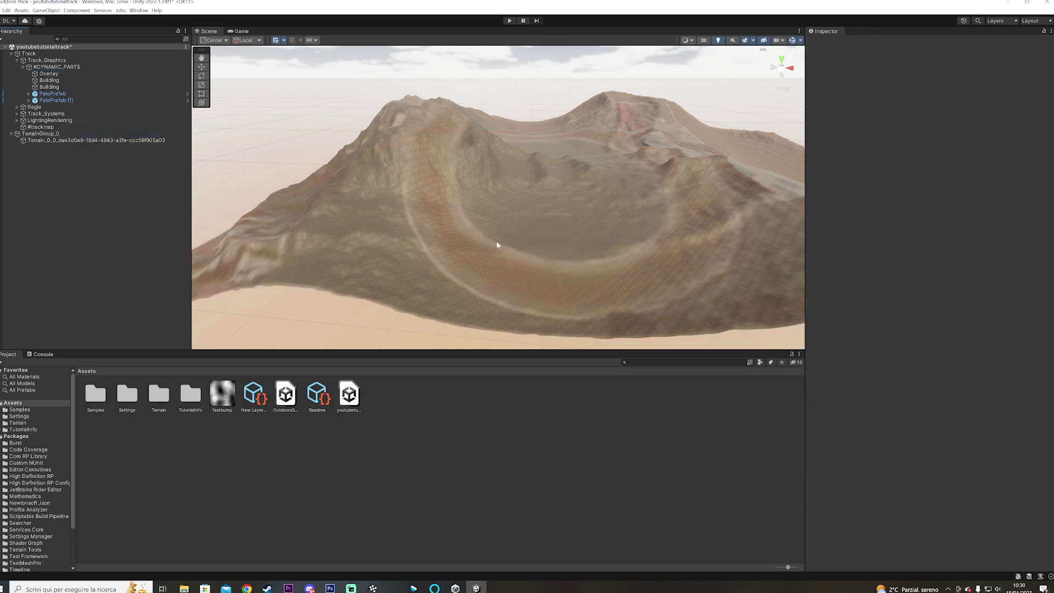
{"action": "right_click_drag", "start_coordinate": [497, 245], "coordinate": [565, 197]}
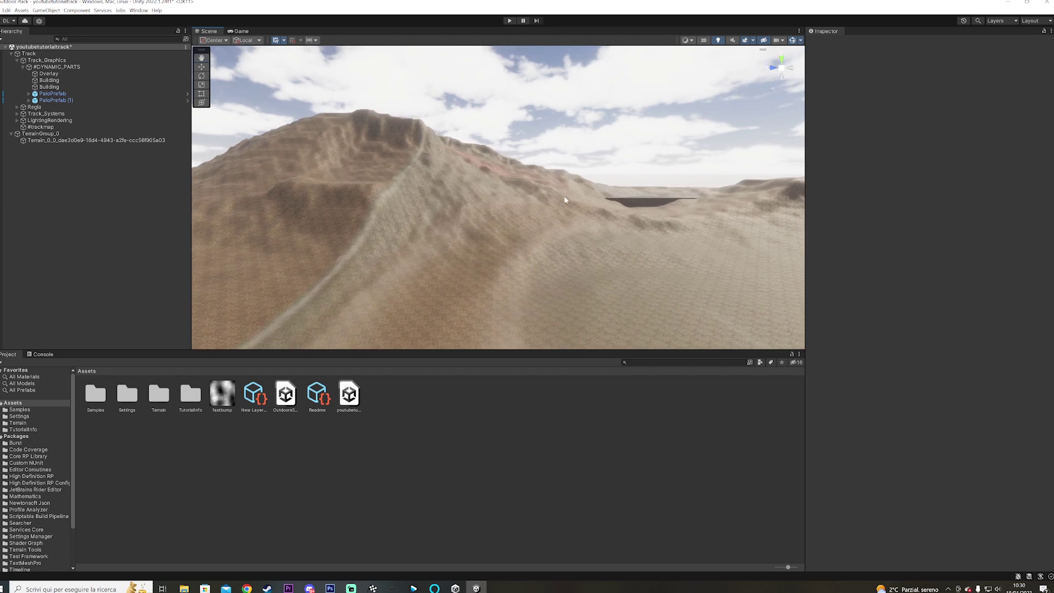
Step: Reopen the Terrain Toolbox from the Window > Terrain menu
{"action": "mouse_move", "coordinate": [220, 237]}
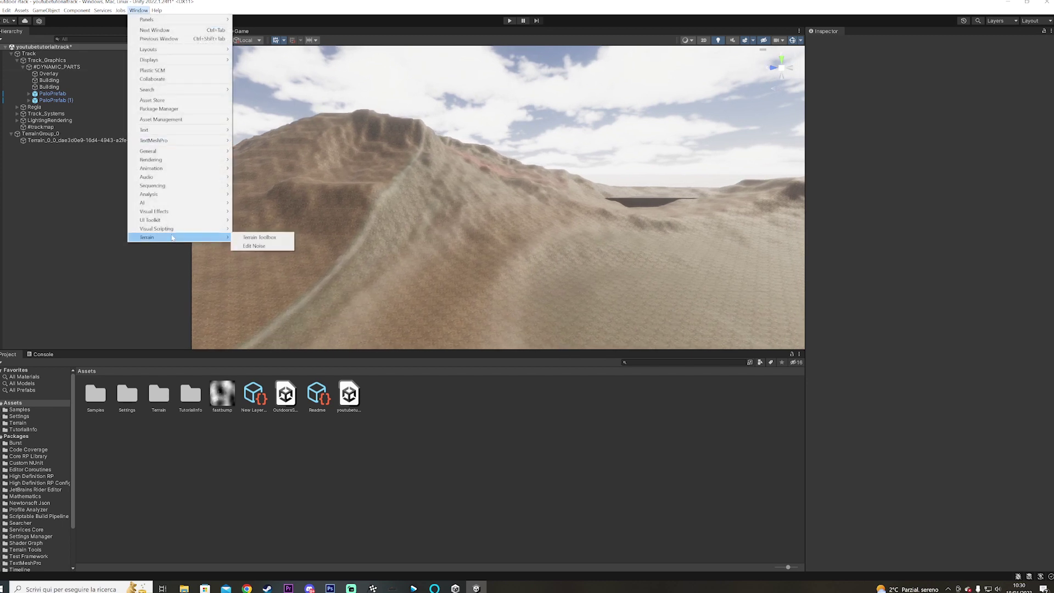
{"action": "left_click", "coordinate": [255, 237]}
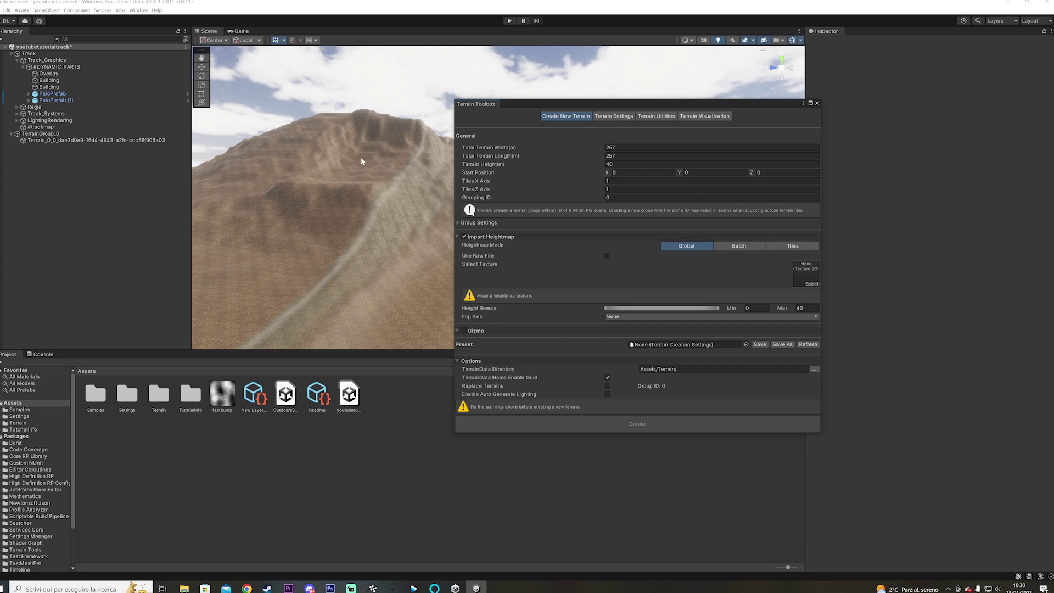
Step: Close the Toolbox, remove the generated Terrain_0_0, and select the original flat Terrain
{"action": "left_click", "coordinate": [818, 103]}
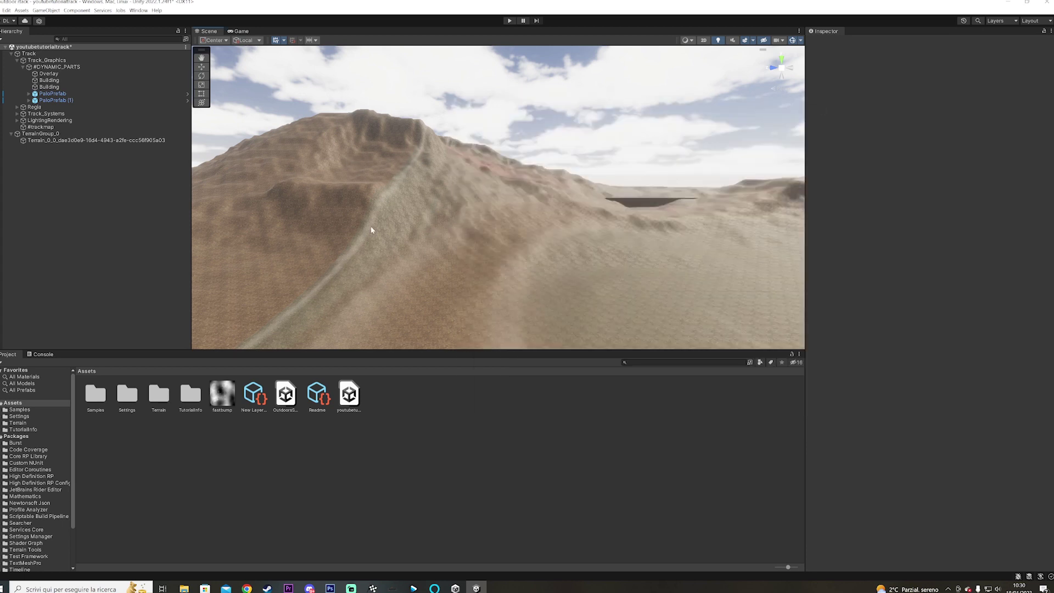
{"action": "mouse_move", "coordinate": [372, 230]}
{"action": "right_mouse_down"}
{"action": "mouse_move", "coordinate": [484, 232]}
{"action": "mouse_move", "coordinate": [547, 247]}
{"action": "mouse_move", "coordinate": [549, 237]}
{"action": "mouse_move", "coordinate": [551, 273]}
{"action": "right_mouse_up"}
{"action": "left_click", "coordinate": [550, 270]}
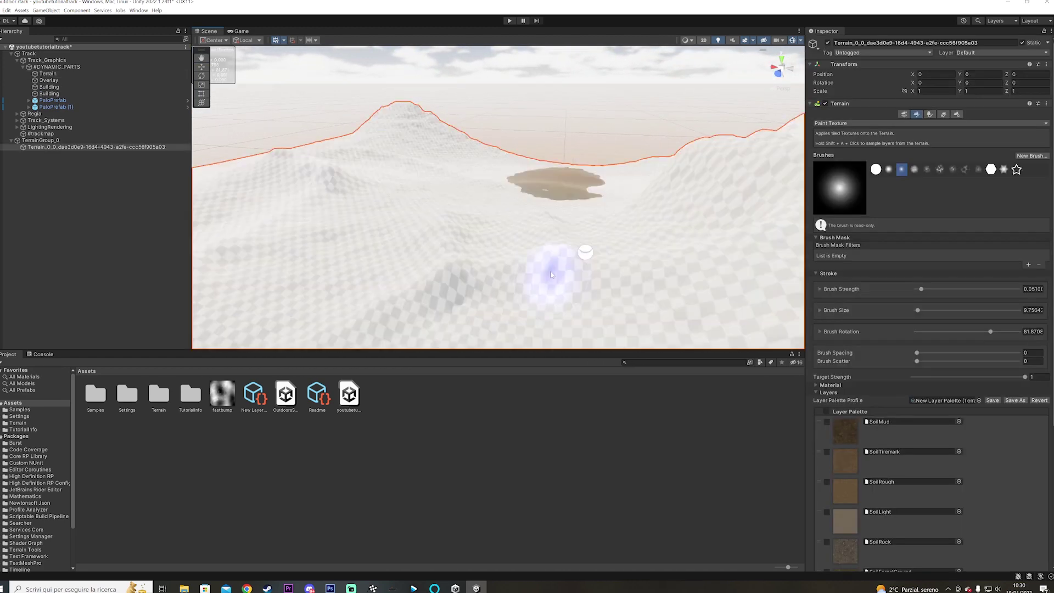
{"action": "key", "text": "Delete"}
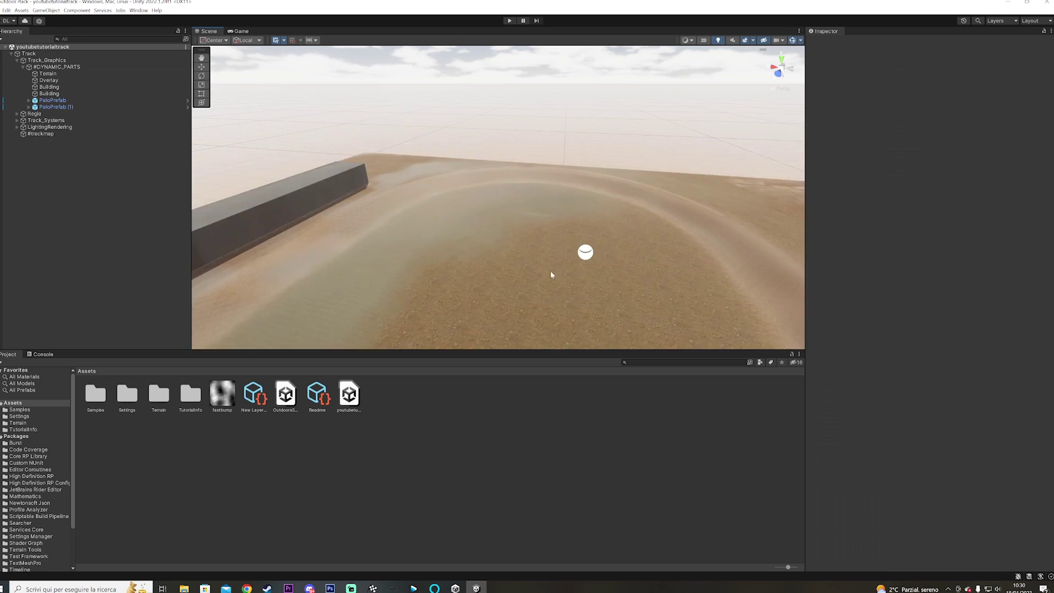
{"action": "right_click_drag", "start_coordinate": [482, 266], "coordinate": [610, 282]}
{"action": "right_click_drag", "start_coordinate": [444, 268], "coordinate": [644, 297]}
{"action": "left_click", "coordinate": [479, 240]}
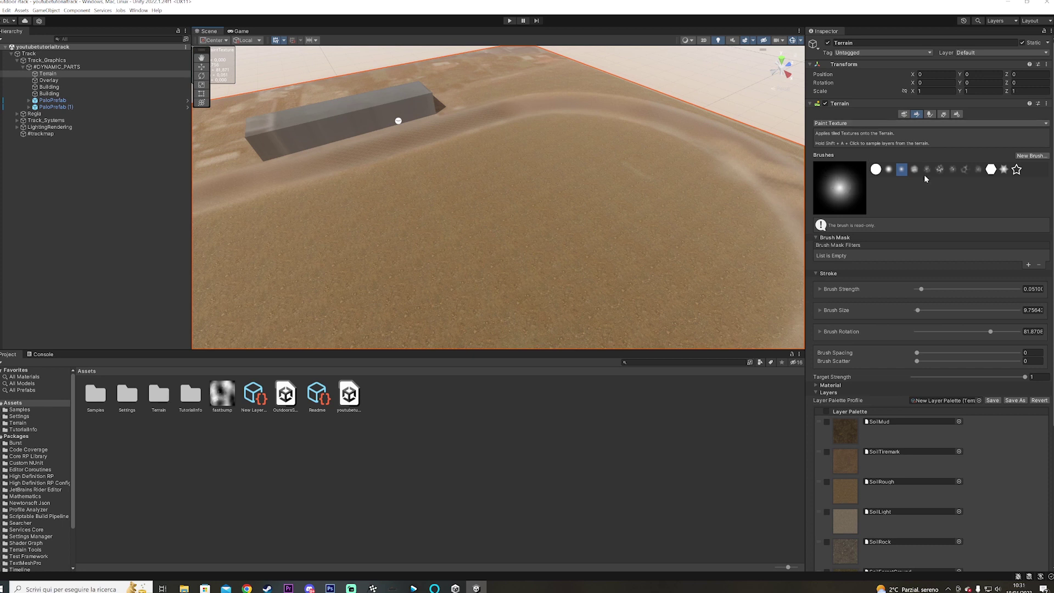
Step: Create a NewBrush using the fastbump texture chosen in the Select Texture2D picker
{"action": "left_click", "coordinate": [1026, 157]}
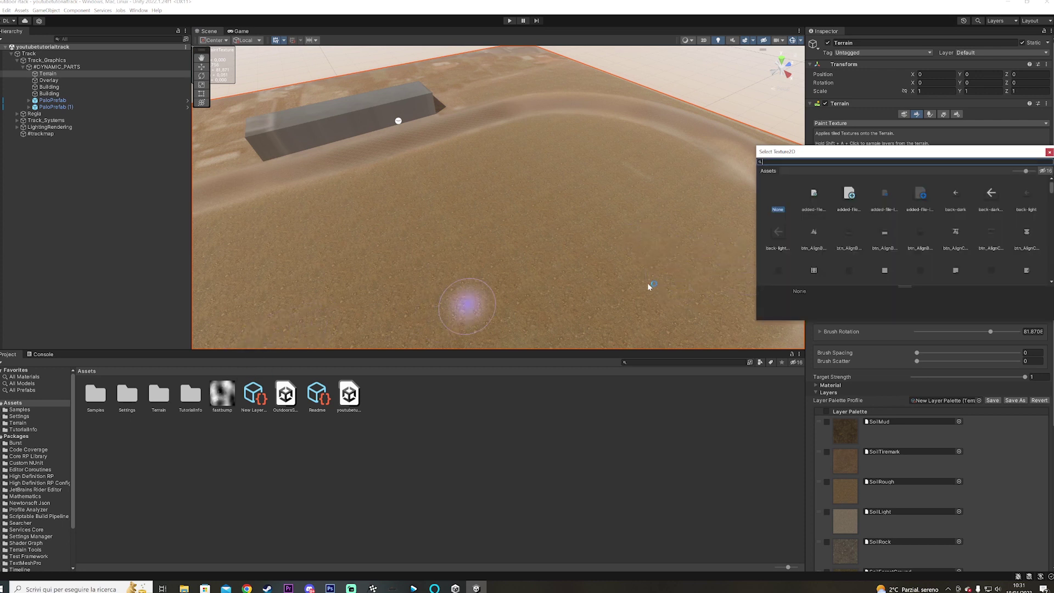
{"action": "type", "text": "fas"}
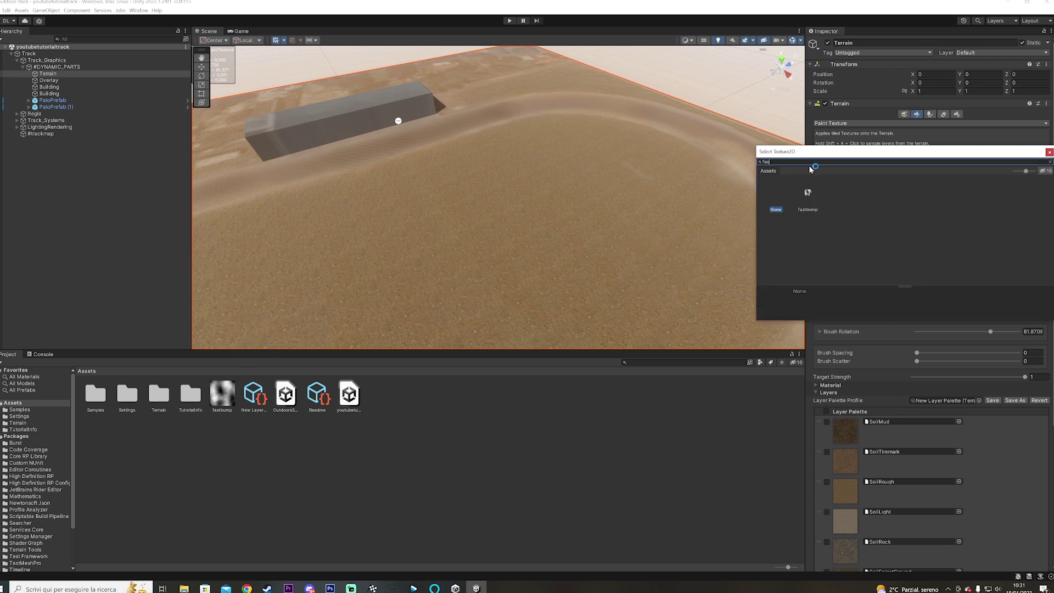
{"action": "double_click", "coordinate": [805, 195]}
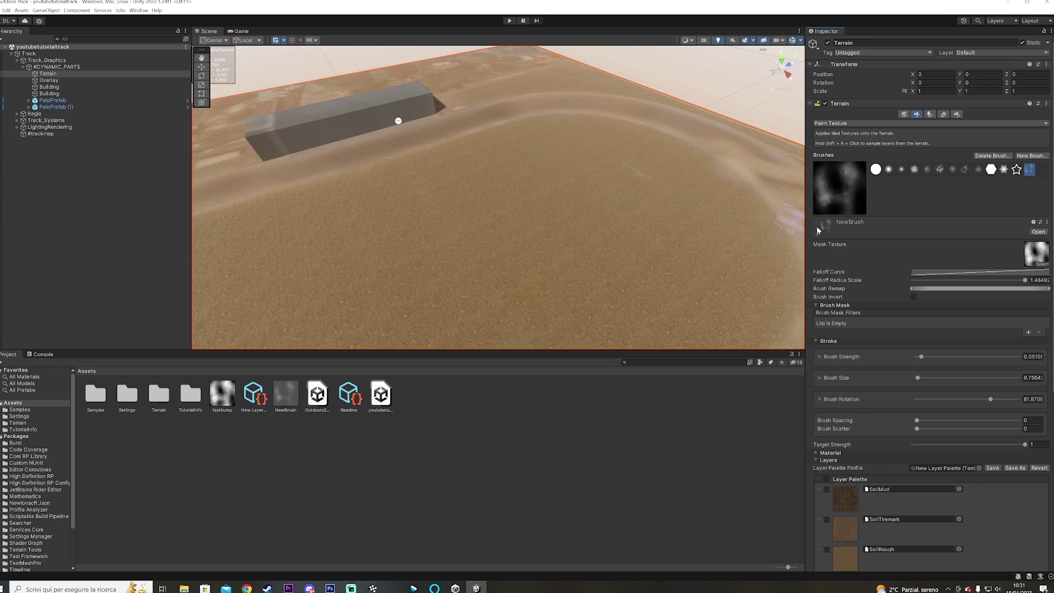
Step: Drag NewBrush's falloff curve key to the top-left for full strength to the edge, then reselect the Terrain
{"action": "left_click", "coordinate": [1039, 232]}
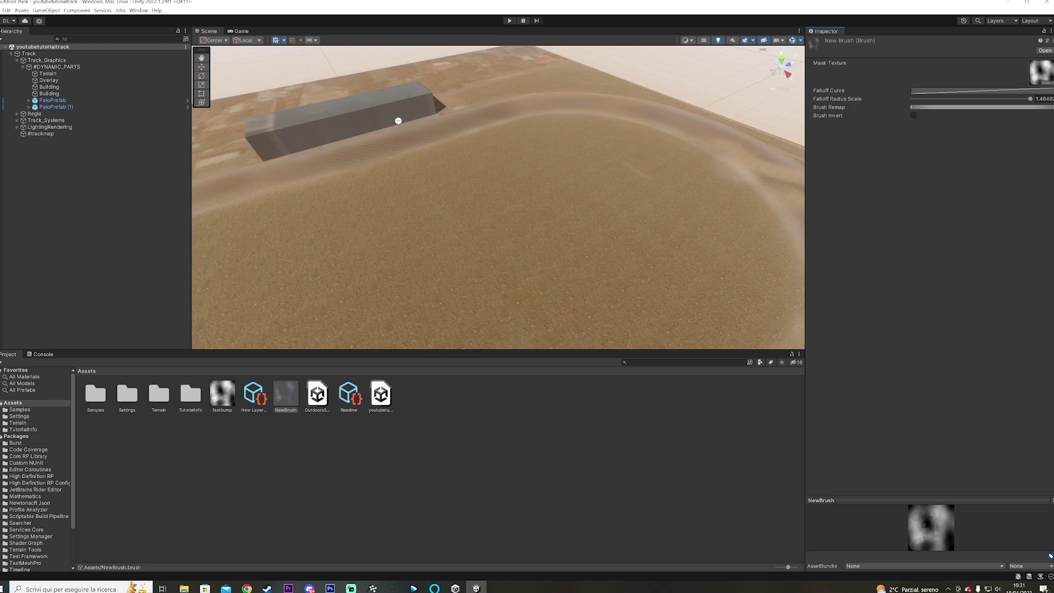
{"action": "left_click", "coordinate": [1043, 91]}
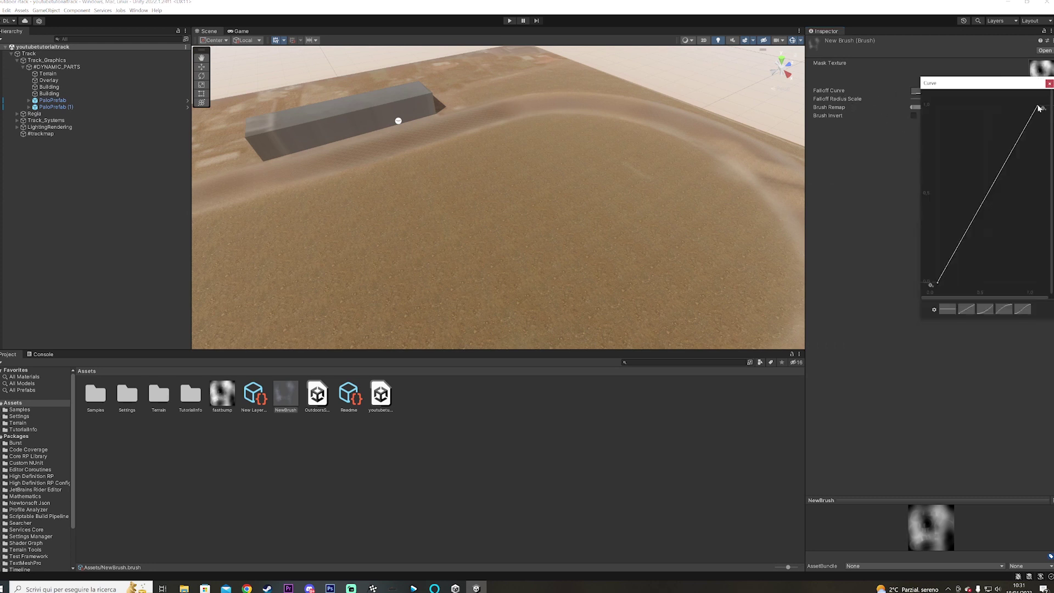
{"action": "left_click_drag", "start_coordinate": [1038, 110], "coordinate": [938, 106]}
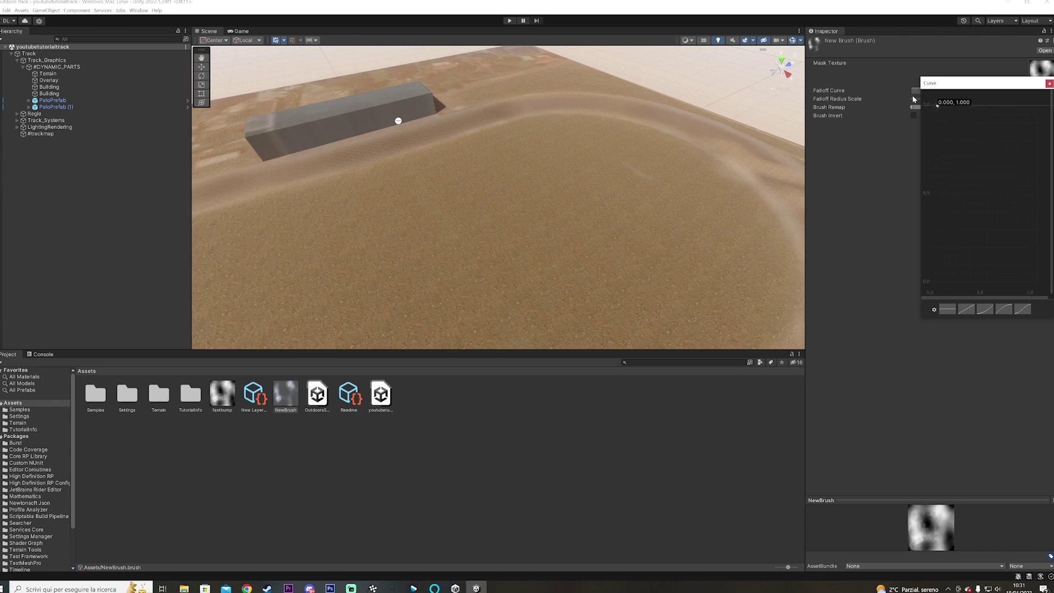
{"action": "left_click", "coordinate": [1049, 84]}
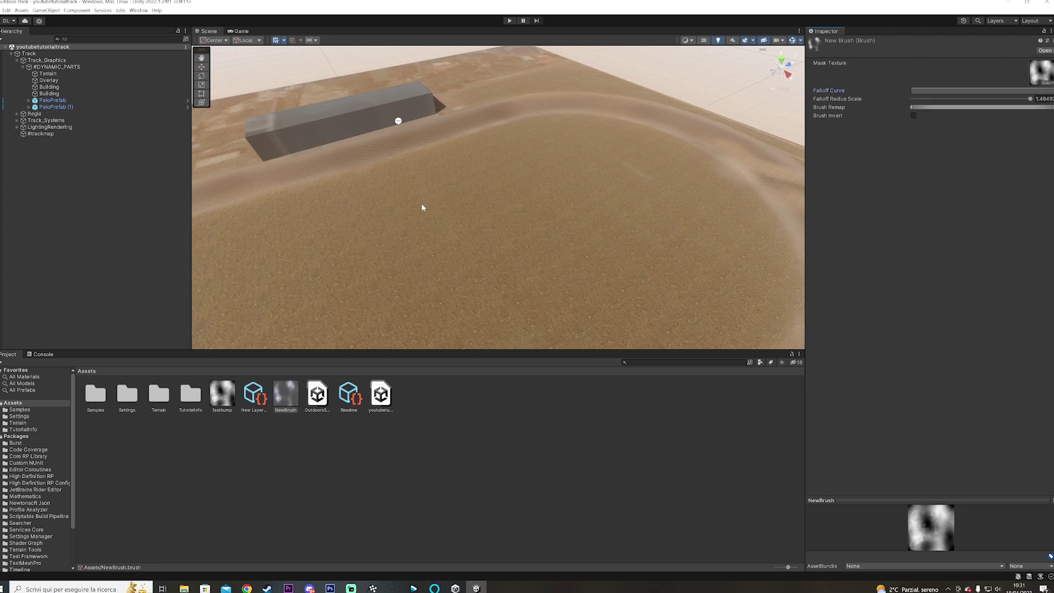
{"action": "left_click", "coordinate": [491, 207]}
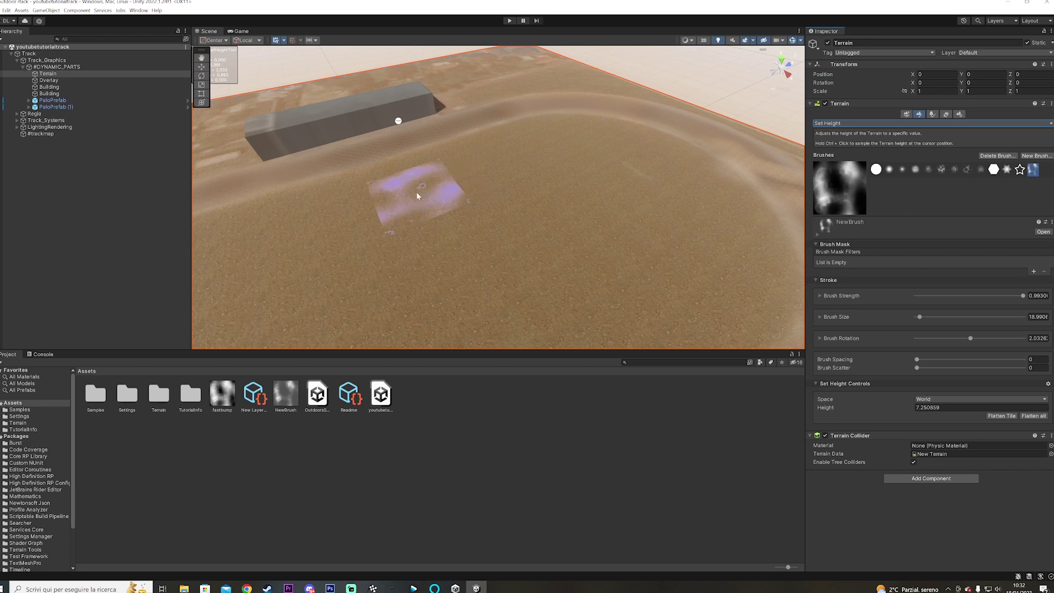
Step: Switch to the Stamp Terrain tool and frame the whole oval track with the brush preview
{"action": "left_click", "coordinate": [835, 125]}
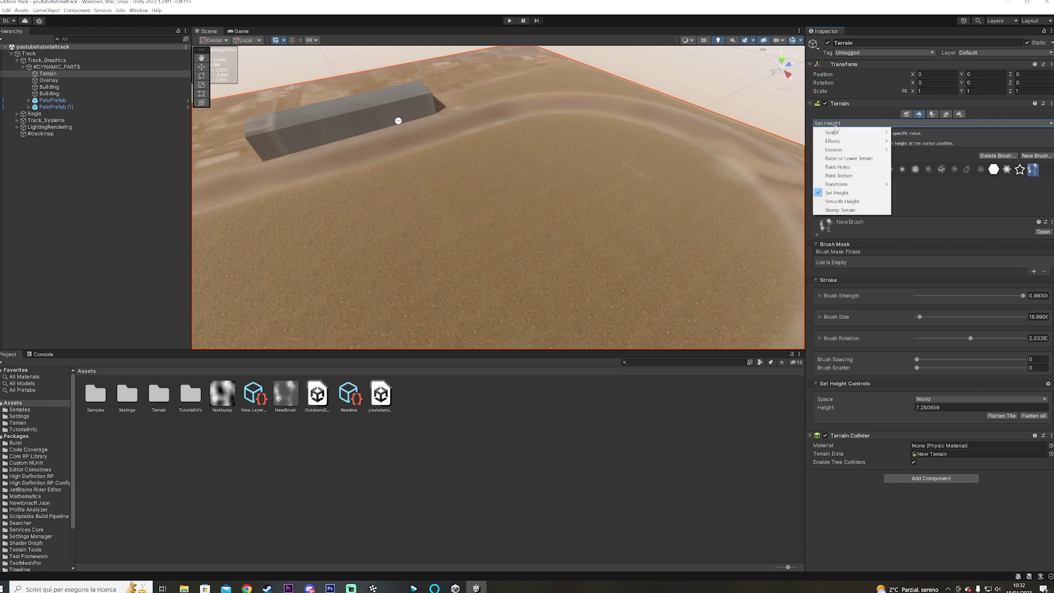
{"action": "left_click", "coordinate": [847, 211]}
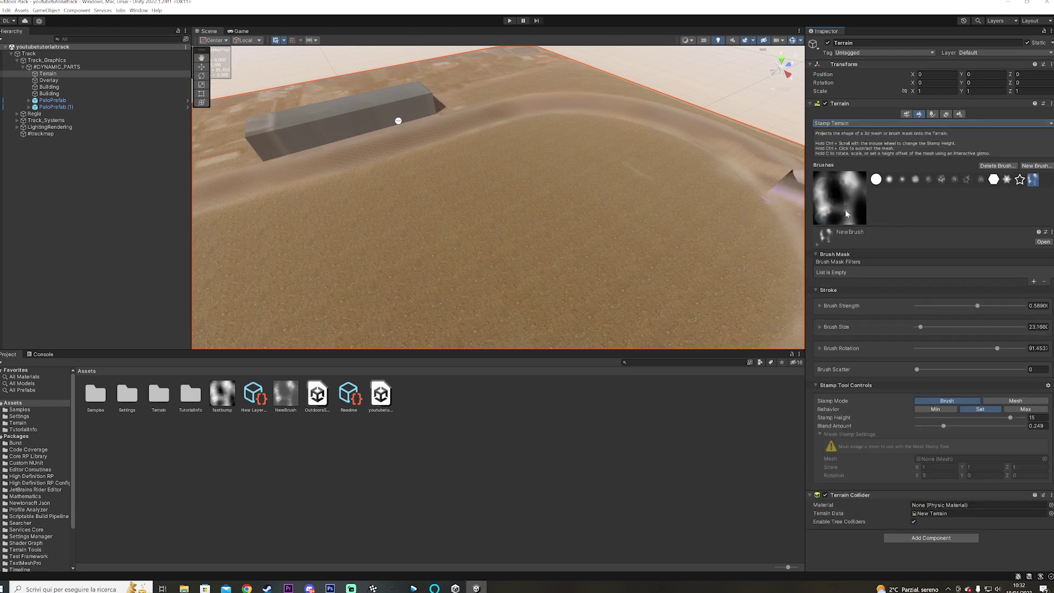
{"action": "left_click_drag", "start_coordinate": [498, 207], "coordinate": [445, 177], "text": "alt"}
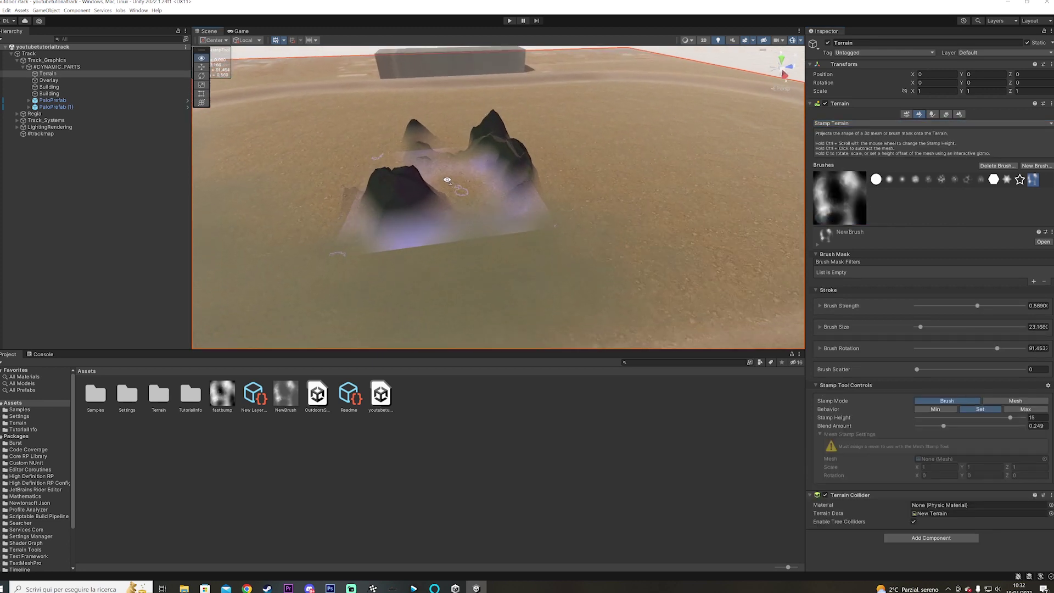
{"action": "scroll", "coordinate": [446, 176], "scroll_direction": "down", "scroll_amount": 3}
{"action": "scroll", "coordinate": [466, 172], "scroll_direction": "up", "scroll_amount": 3}
{"action": "scroll", "coordinate": [466, 173], "scroll_direction": "down", "scroll_amount": 6}
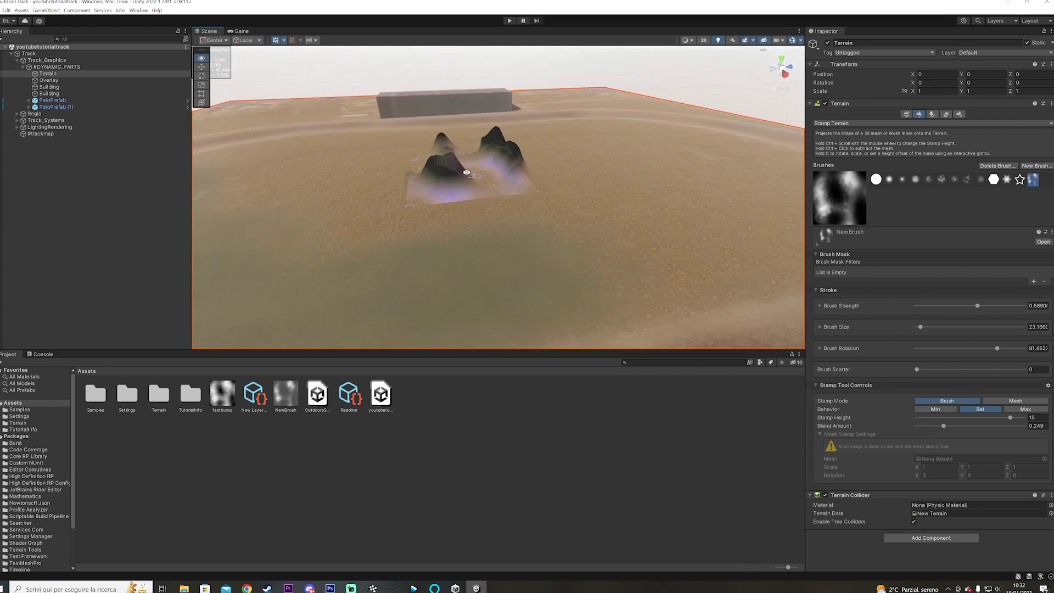
{"action": "left_click_drag", "start_coordinate": [465, 180], "coordinate": [466, 184], "text": "alt"}
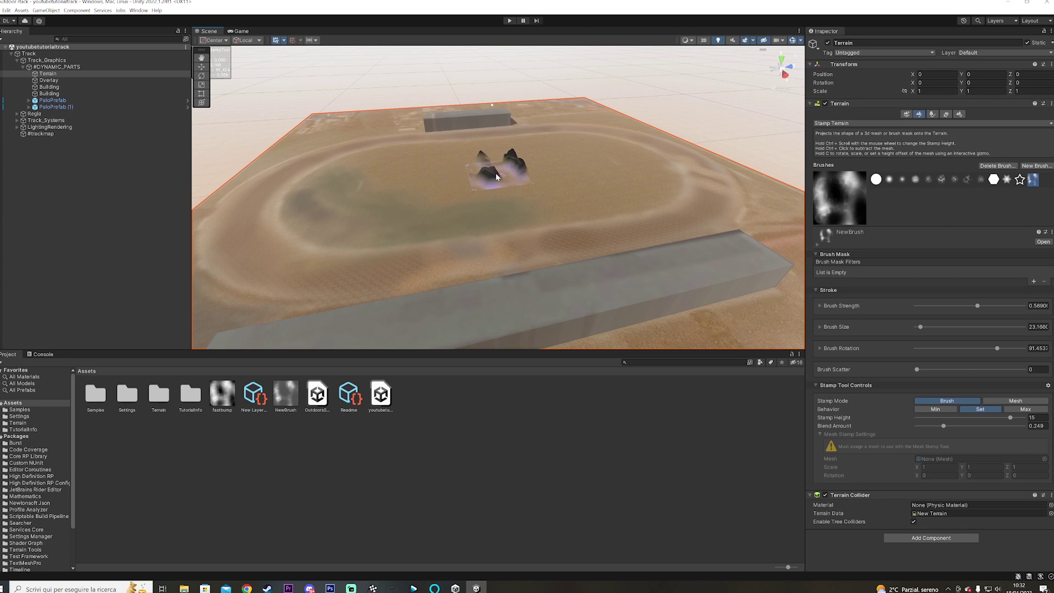
Step: Enlarge the stamp brush size to about 173
{"action": "key", "text": "a"}
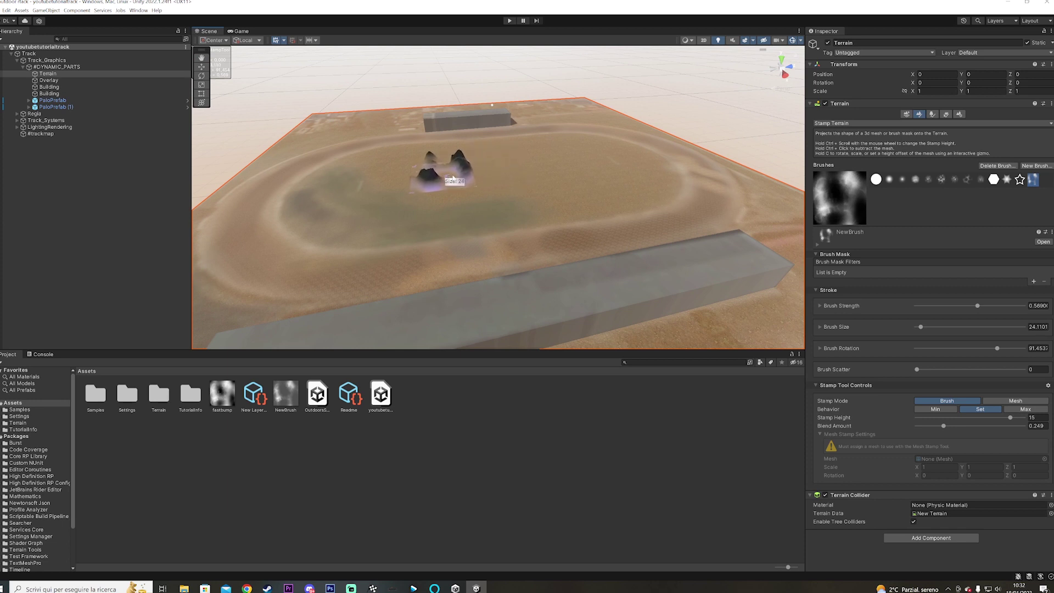
{"action": "key", "text": "a"}
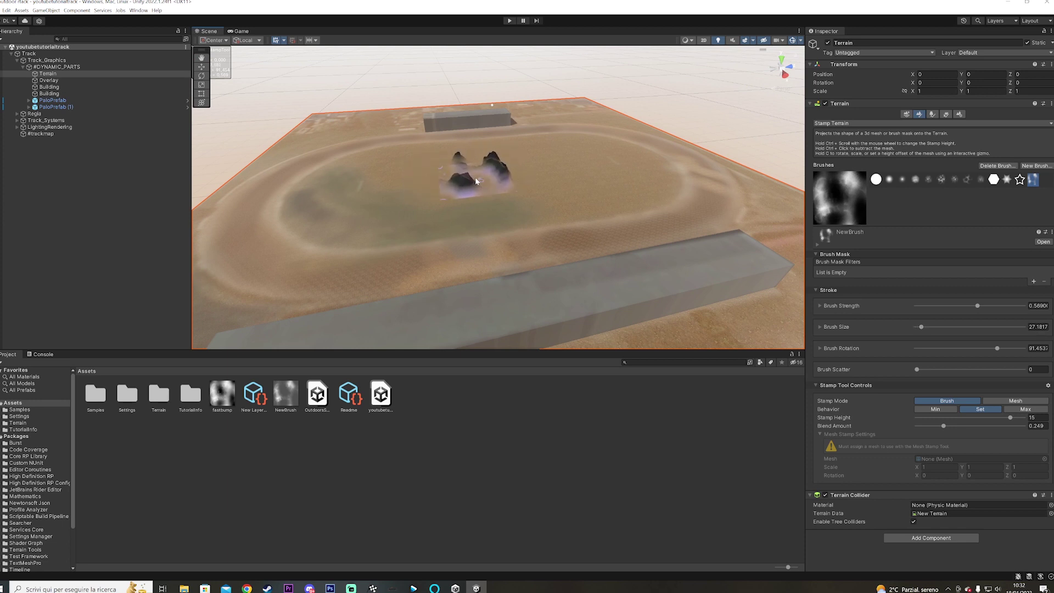
{"action": "key", "text": "a"}
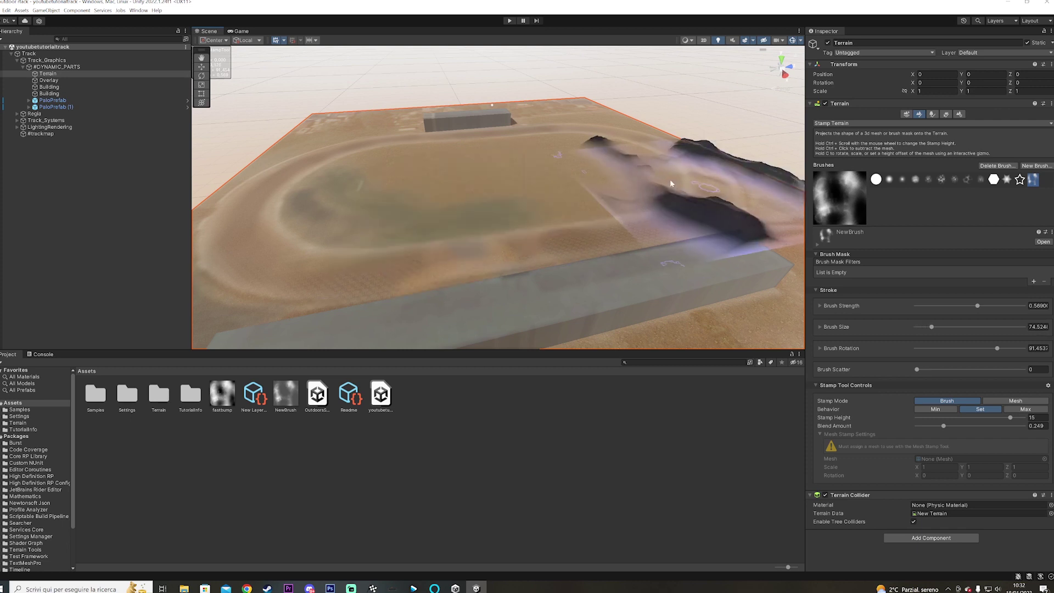
{"action": "key", "text": "a"}
{"action": "key", "text": "a"}
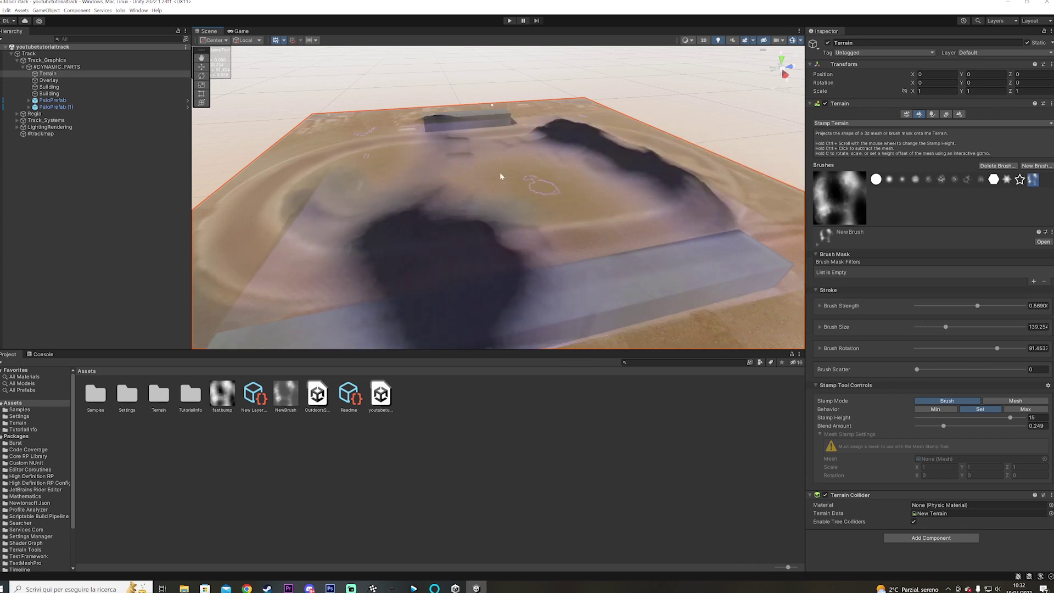
{"action": "key", "text": "a"}
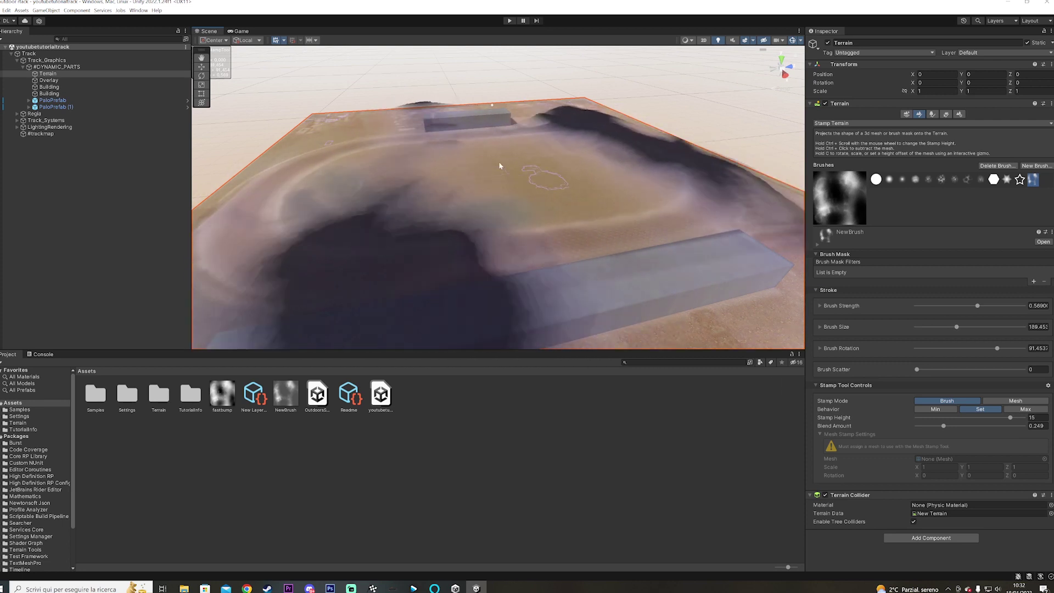
Step: Raise the stamp brush strength to 100%
{"action": "key", "text": "s"}
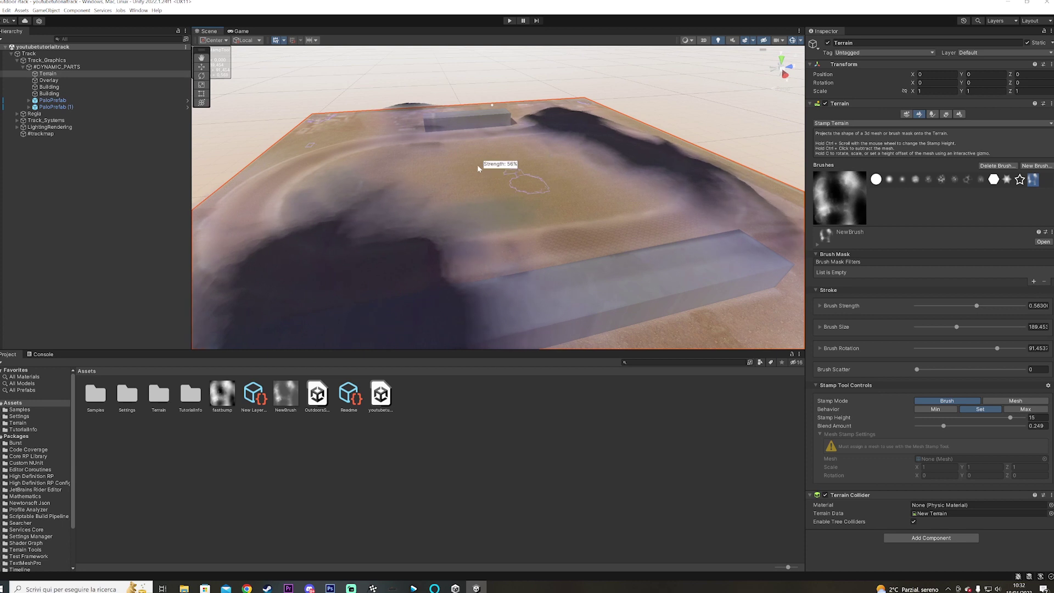
{"action": "key", "text": "s"}
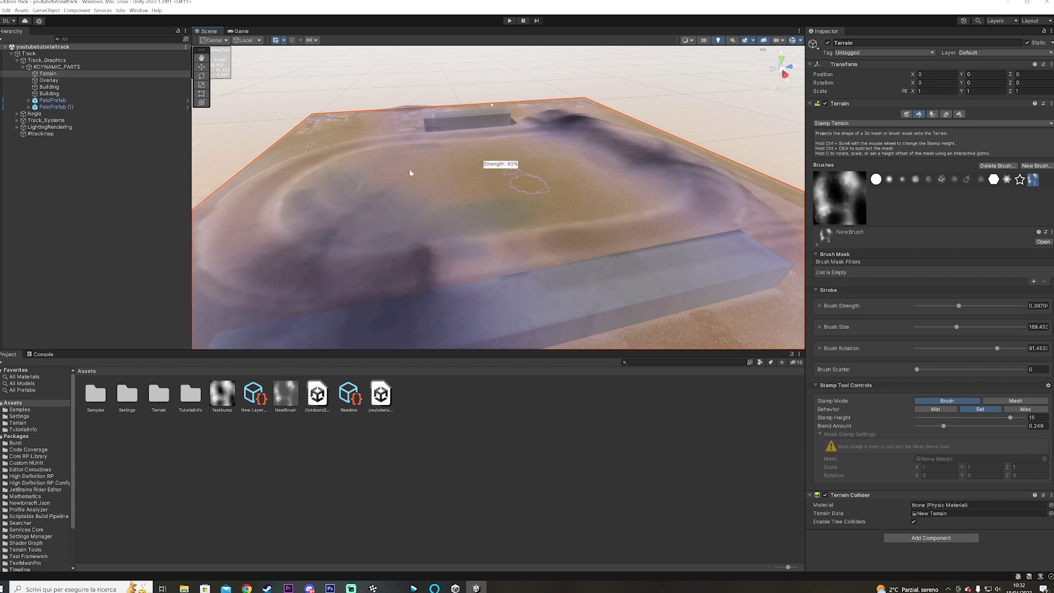
{"action": "key", "text": "s"}
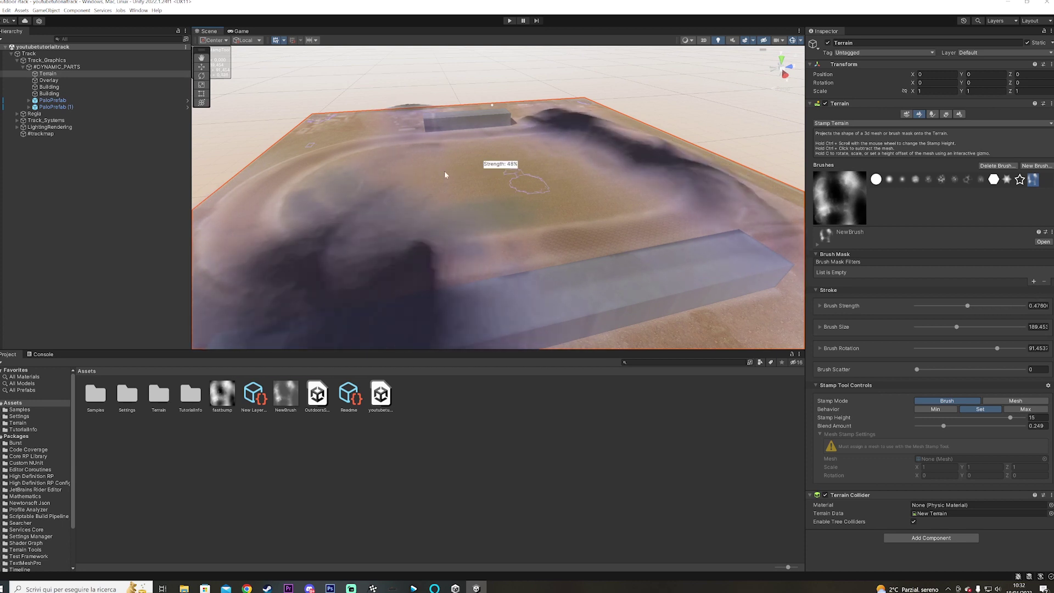
{"action": "key", "text": "s"}
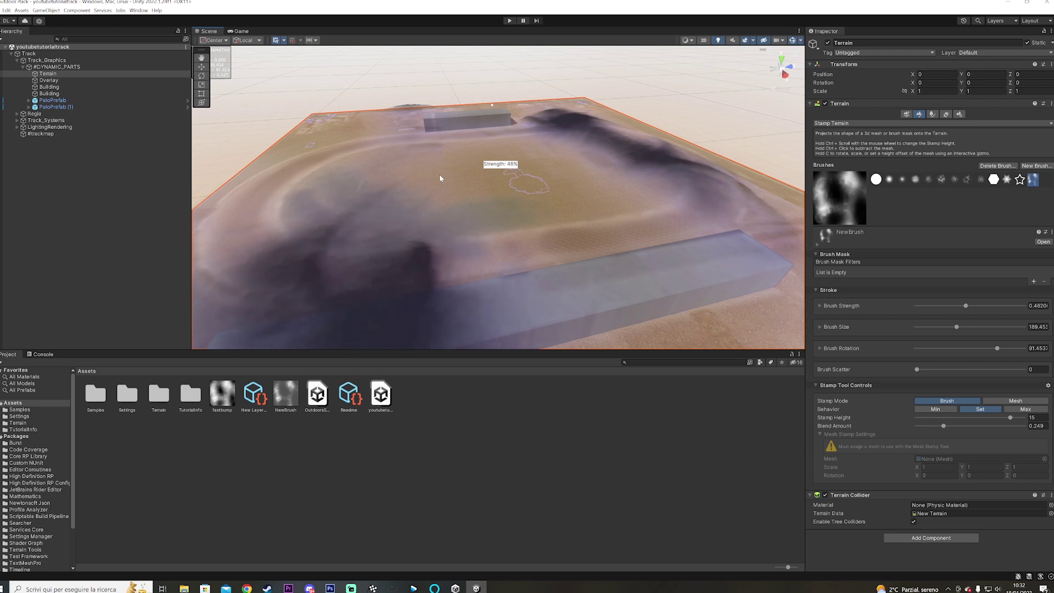
{"action": "key", "text": "s"}
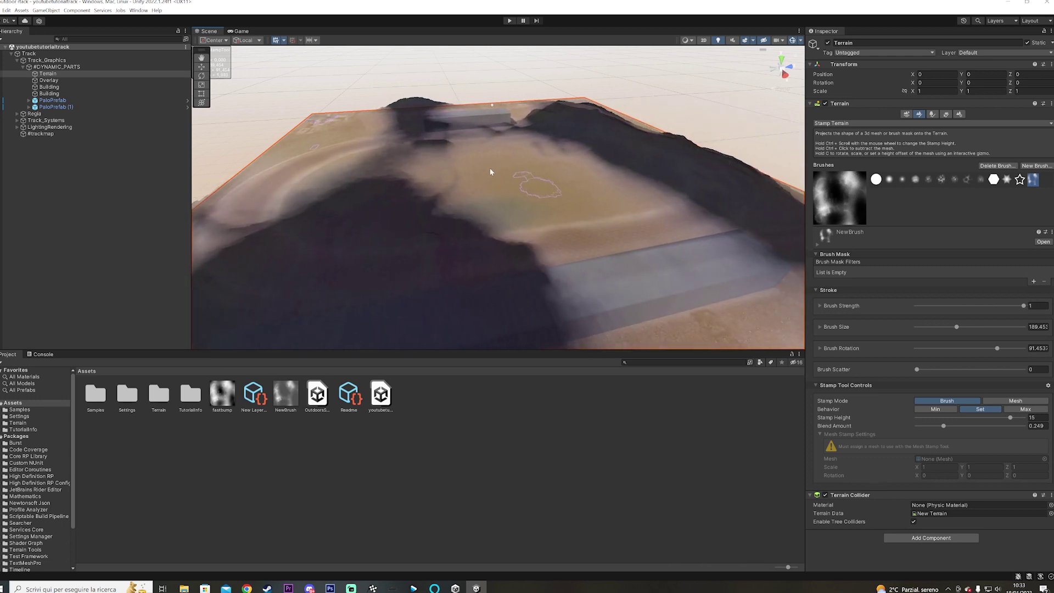
Step: Shrink the stamp brush to about 2.3 and fly low over the terrain to inspect it
{"action": "left_click_drag", "start_coordinate": [491, 172], "coordinate": [571, 197], "text": "alt"}
{"action": "key", "text": "a"}
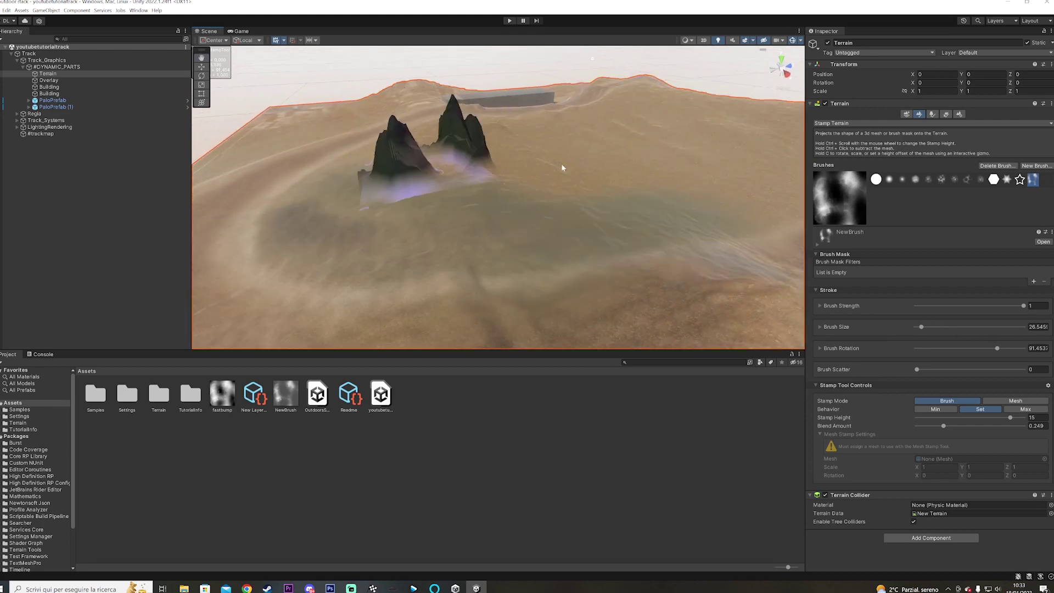
{"action": "key", "text": "w"}
{"action": "right_click_drag", "start_coordinate": [543, 178], "coordinate": [691, 160]}
Step: Drop the brush strength to 0 and move the view toward the hill and wall
{"action": "key", "text": "s"}
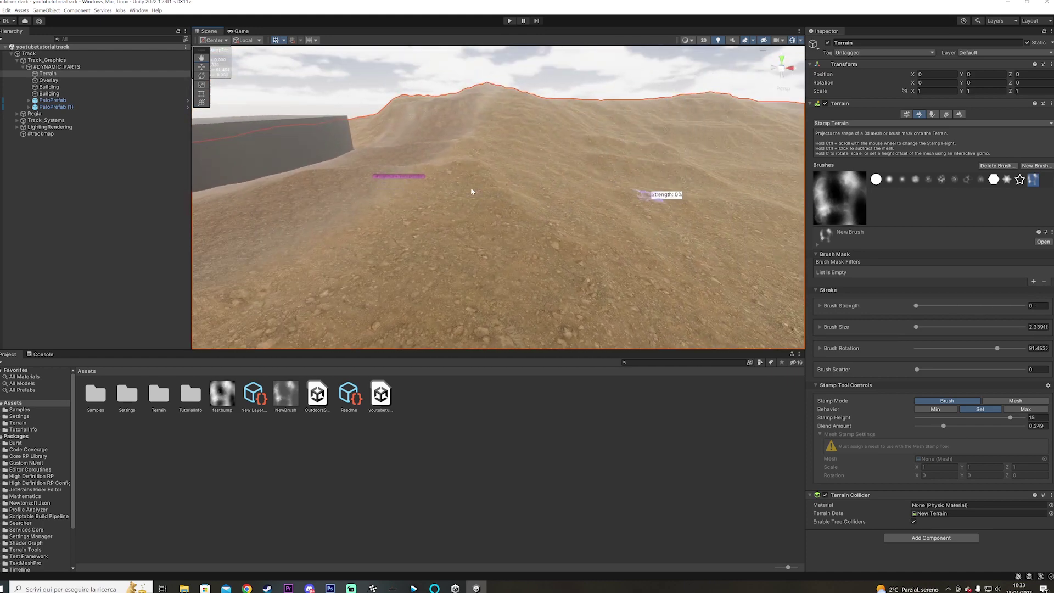
{"action": "mouse_move", "coordinate": [492, 191]}
{"action": "right_mouse_down"}
{"action": "mouse_move", "coordinate": [640, 181]}
{"action": "mouse_move", "coordinate": [183, 205]}
{"action": "right_mouse_up"}
{"action": "key", "text": "Up"}
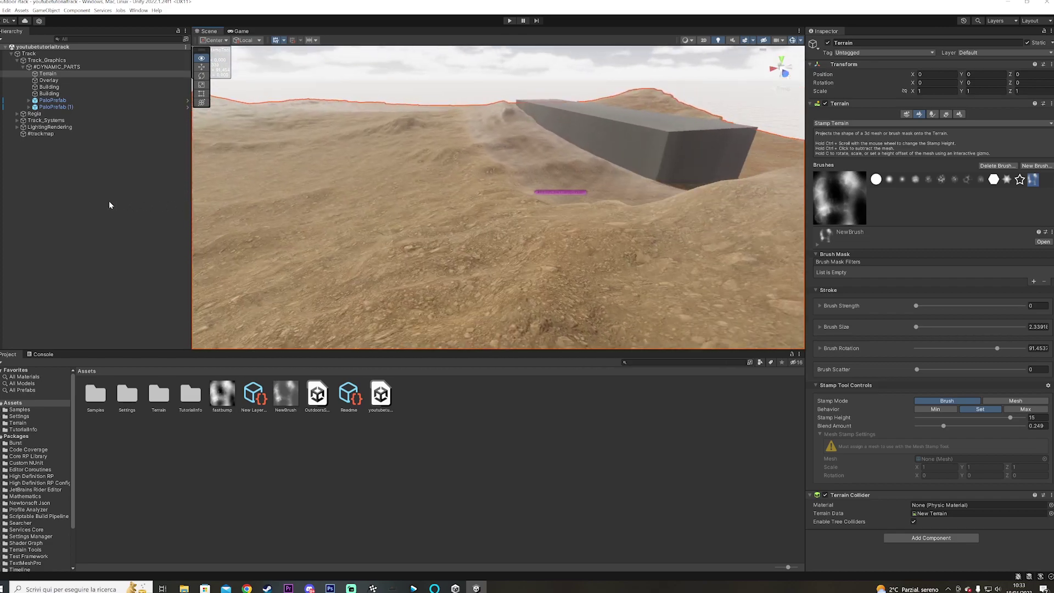
{"action": "key", "text": "Up"}
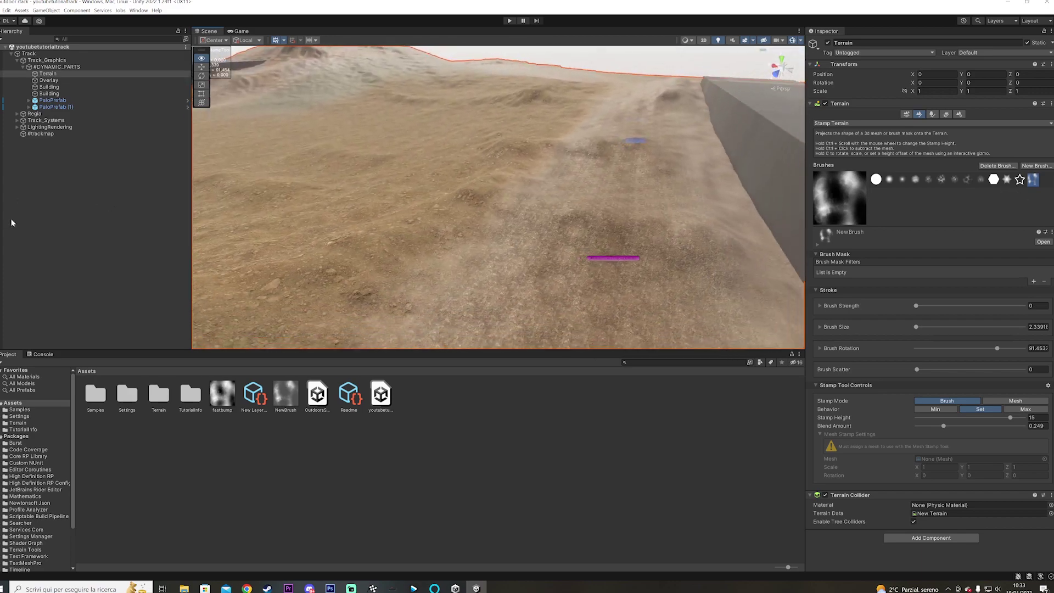
{"action": "key", "text": "Up"}
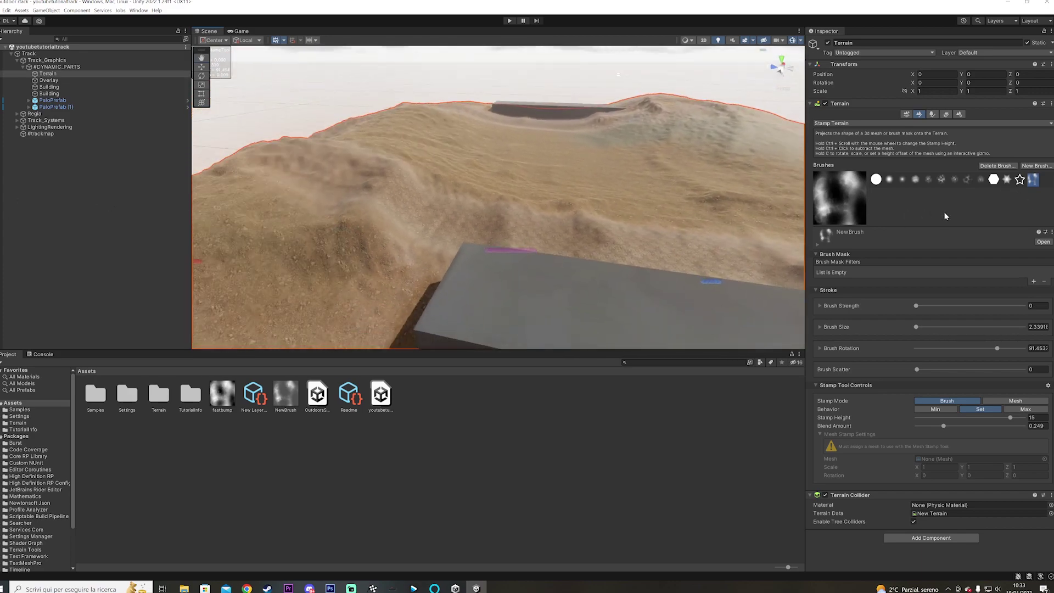
Step: Fly around the terrain inspecting the ridges and mounds along the grey barrier blocks
{"action": "right_click_drag", "start_coordinate": [653, 200], "coordinate": [609, 212]}
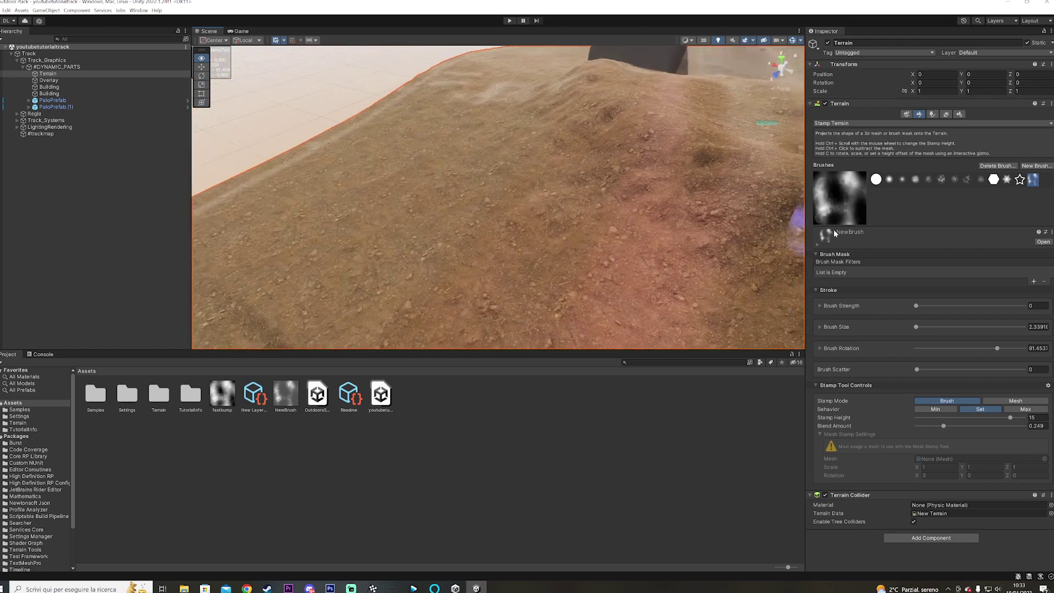
{"action": "scroll", "coordinate": [701, 215], "scroll_direction": "down", "scroll_amount": 5}
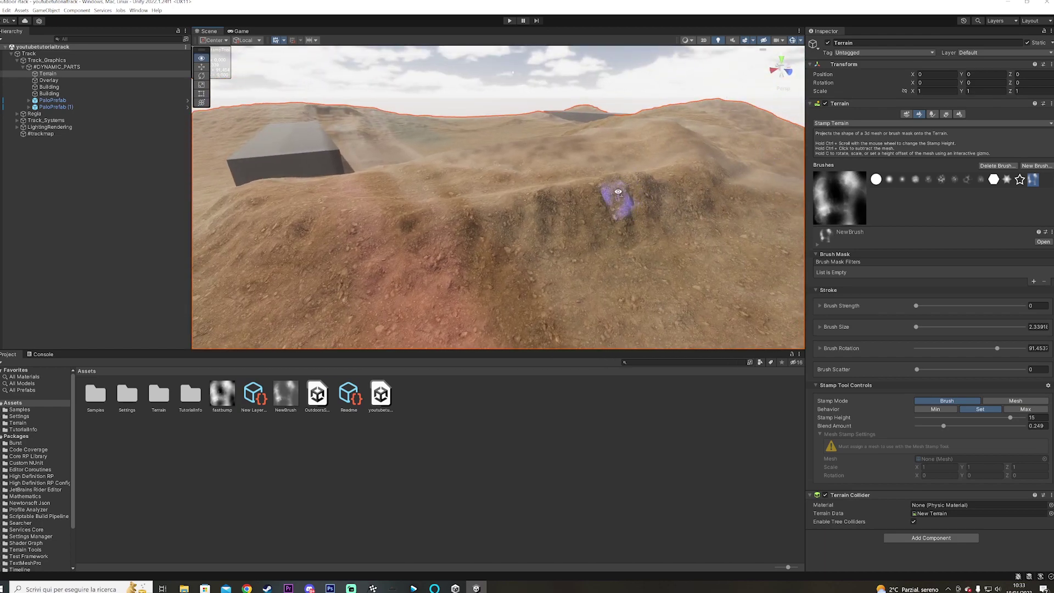
{"action": "right_click_drag", "start_coordinate": [618, 192], "coordinate": [738, 212]}
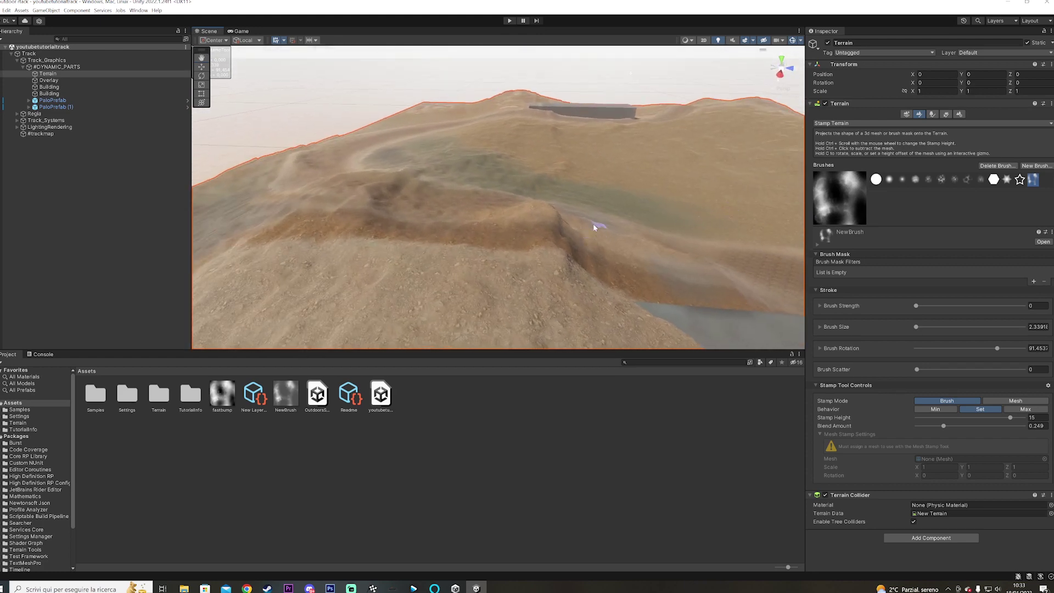
{"action": "right_click_drag", "start_coordinate": [594, 228], "coordinate": [550, 224]}
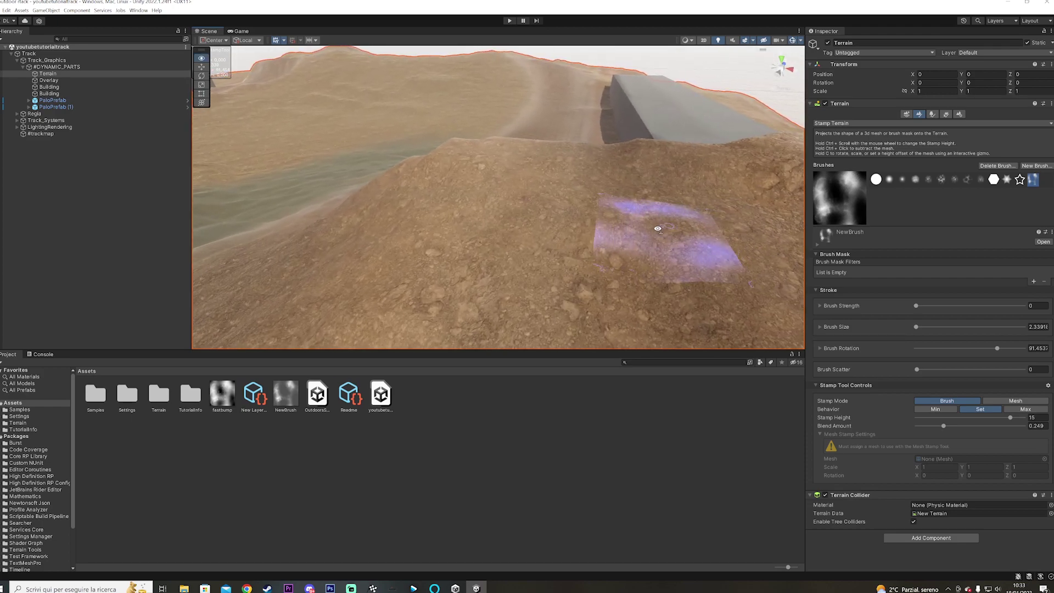
{"action": "mouse_move", "coordinate": [657, 228]}
{"action": "right_mouse_down"}
{"action": "mouse_move", "coordinate": [753, 187]}
{"action": "mouse_move", "coordinate": [725, 233]}
{"action": "mouse_move", "coordinate": [800, 212]}
{"action": "right_mouse_up"}
{"action": "mouse_move", "coordinate": [555, 229]}
{"action": "right_mouse_down"}
{"action": "mouse_move", "coordinate": [531, 252]}
{"action": "mouse_move", "coordinate": [477, 244]}
{"action": "mouse_move", "coordinate": [390, 275]}
{"action": "mouse_move", "coordinate": [349, 270]}
{"action": "mouse_move", "coordinate": [348, 294]}
{"action": "mouse_move", "coordinate": [546, 305]}
{"action": "mouse_move", "coordinate": [680, 259]}
{"action": "mouse_move", "coordinate": [652, 252]}
{"action": "mouse_move", "coordinate": [501, 277]}
{"action": "mouse_move", "coordinate": [615, 261]}
{"action": "mouse_move", "coordinate": [608, 254]}
{"action": "mouse_move", "coordinate": [469, 289]}
{"action": "mouse_move", "coordinate": [340, 281]}
{"action": "right_mouse_up"}
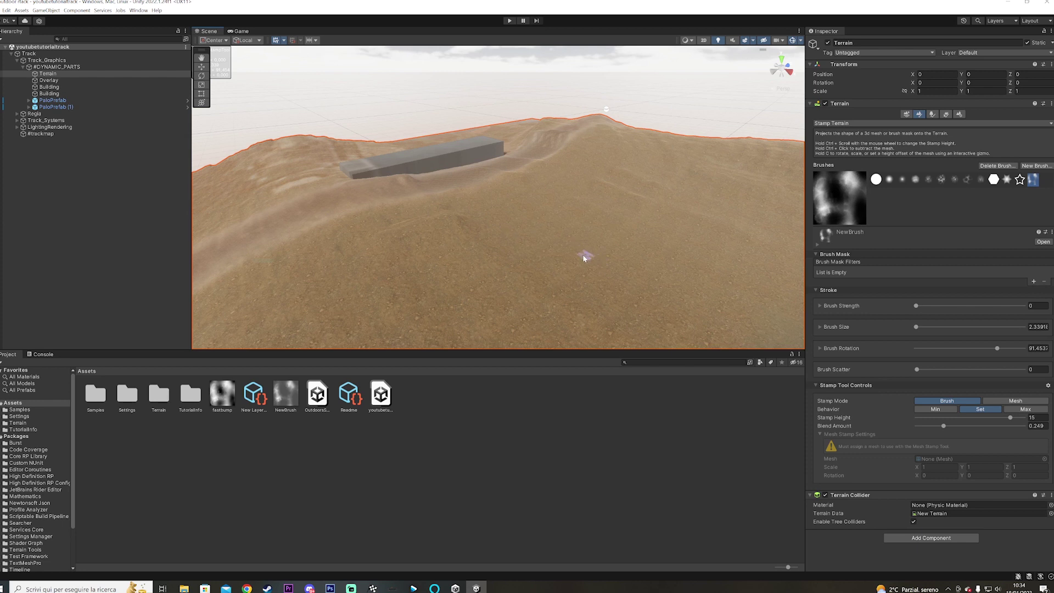
{"action": "right_click_drag", "start_coordinate": [569, 254], "coordinate": [494, 257]}
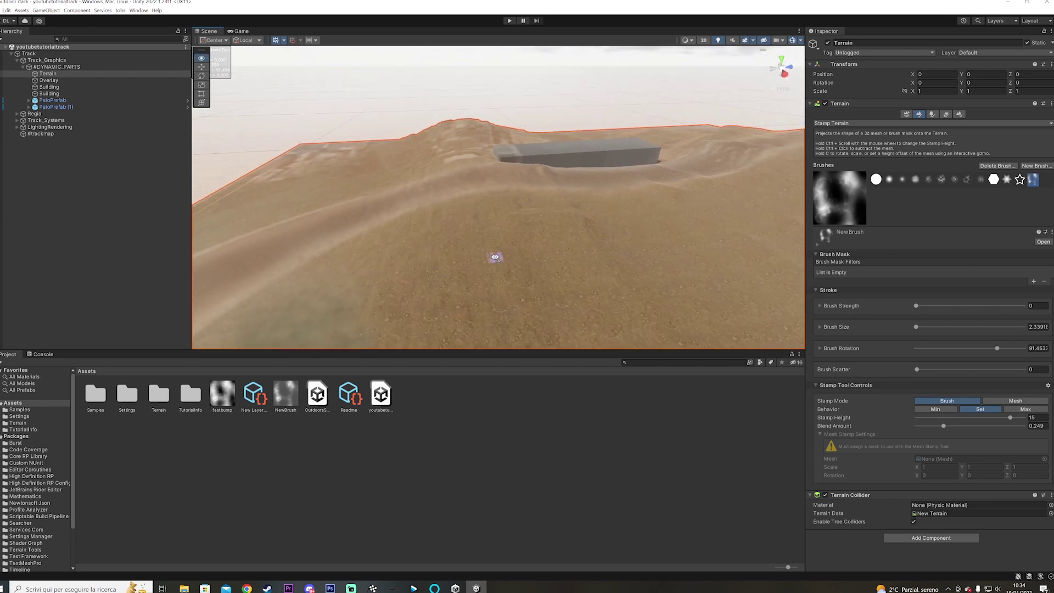